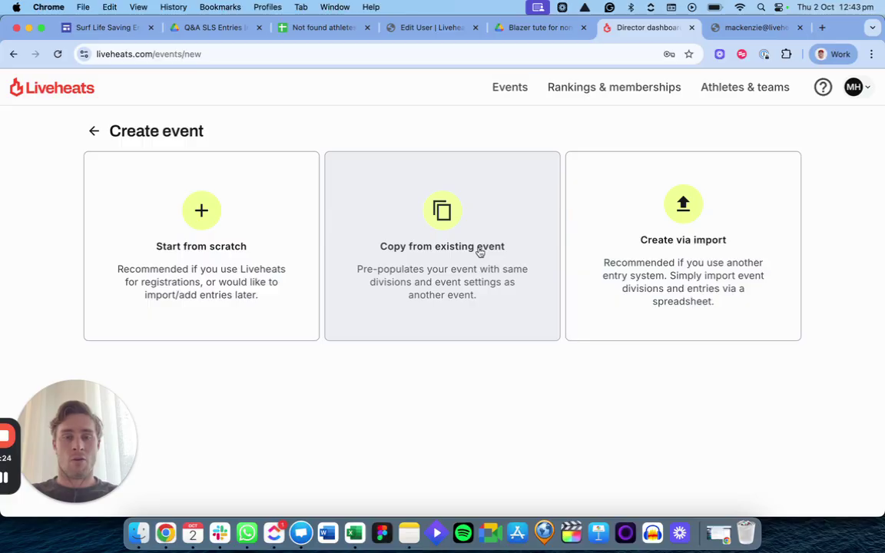
Start a new event from scratch, name it Test and set its start date to 15 Oct 2025.
{"action": "left_click", "coordinate": [184, 223]}
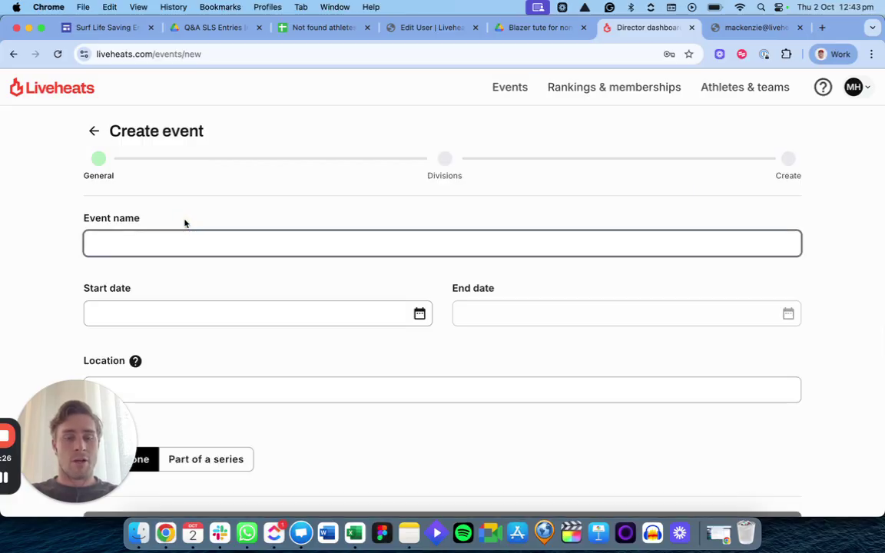
{"action": "type", "text": "Test"}
{"action": "left_click", "coordinate": [163, 312]}
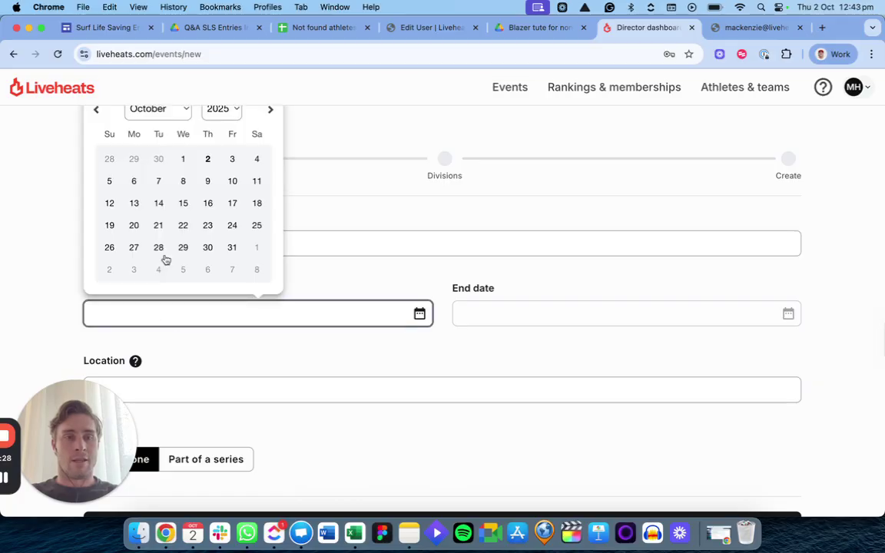
{"action": "left_click", "coordinate": [183, 203]}
{"action": "scroll", "coordinate": [214, 246], "scroll_direction": "down", "scroll_amount": 2}
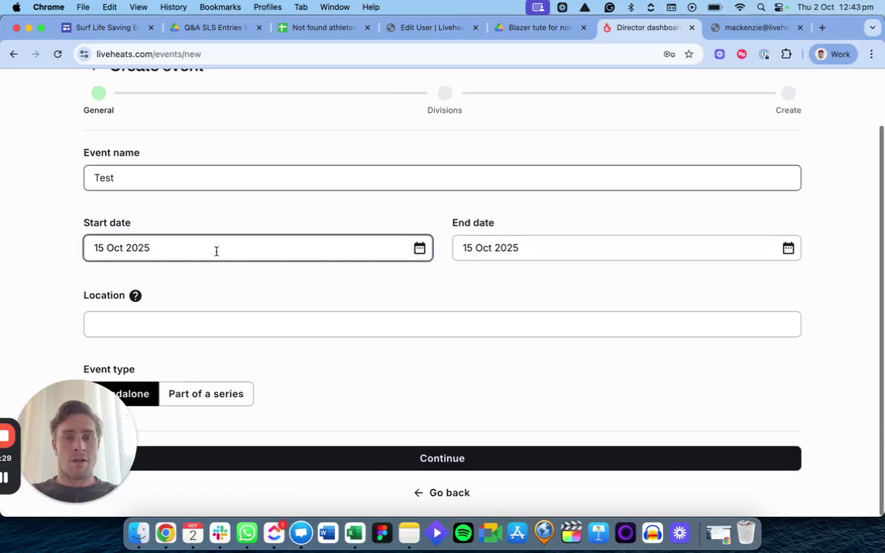
Set the event location to Gold Coast QLD, Australia and continue to the divisions stage.
{"action": "left_click", "coordinate": [189, 325]}
{"action": "type", "text": "Gold Coast"}
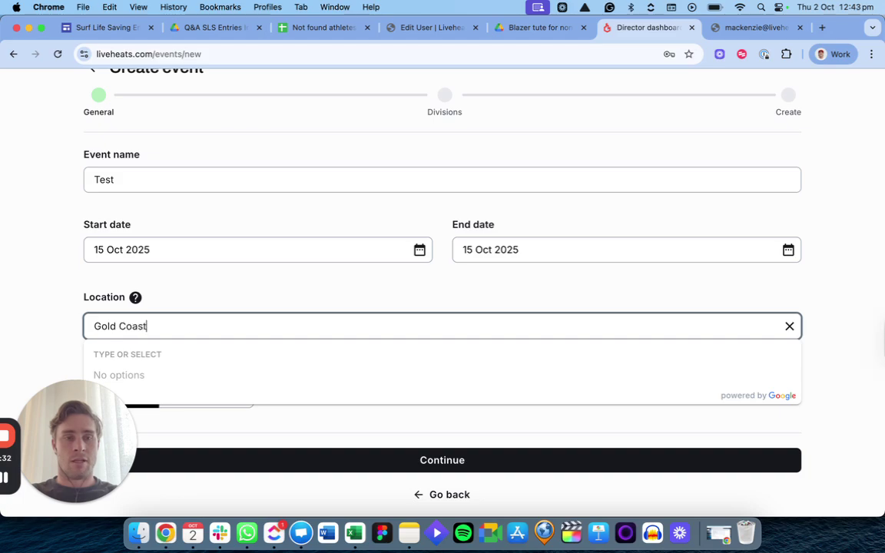
{"action": "left_click", "coordinate": [203, 373]}
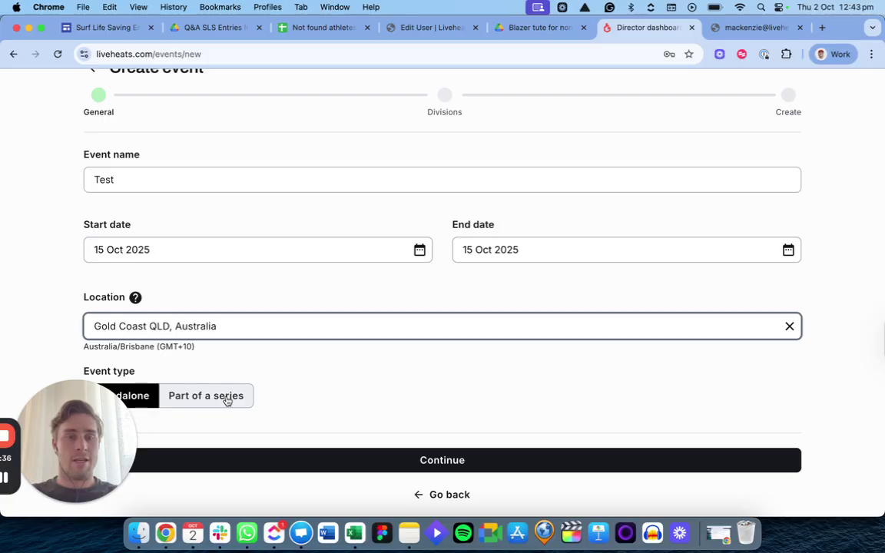
{"action": "left_click", "coordinate": [381, 466]}
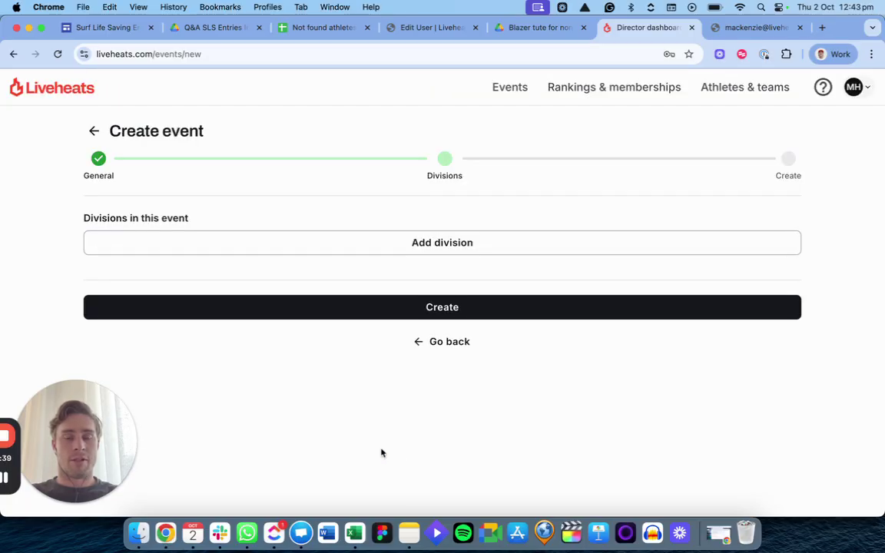
Add the U13 Board Race and U12 Beach Sprint divisions to the event.
{"action": "left_click", "coordinate": [441, 243]}
{"action": "type", "text": "Ope"}
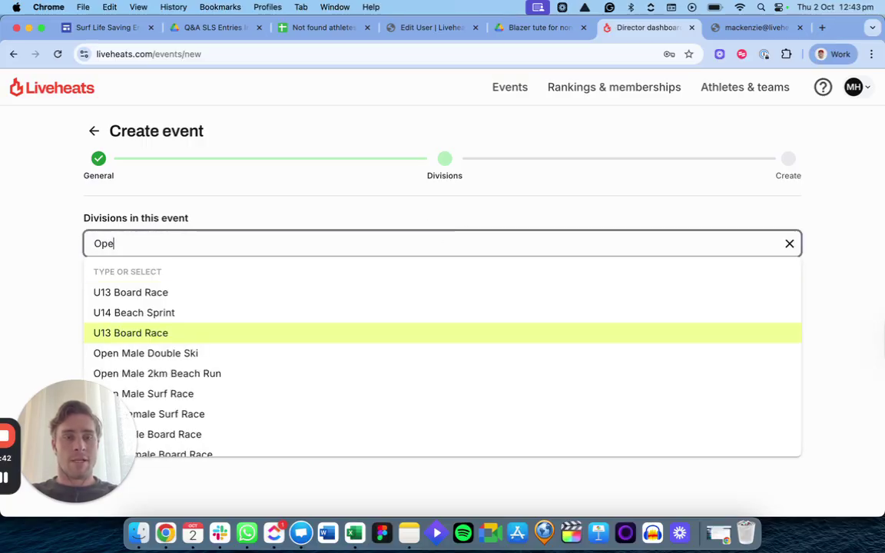
{"action": "type", "text": "n Male"}
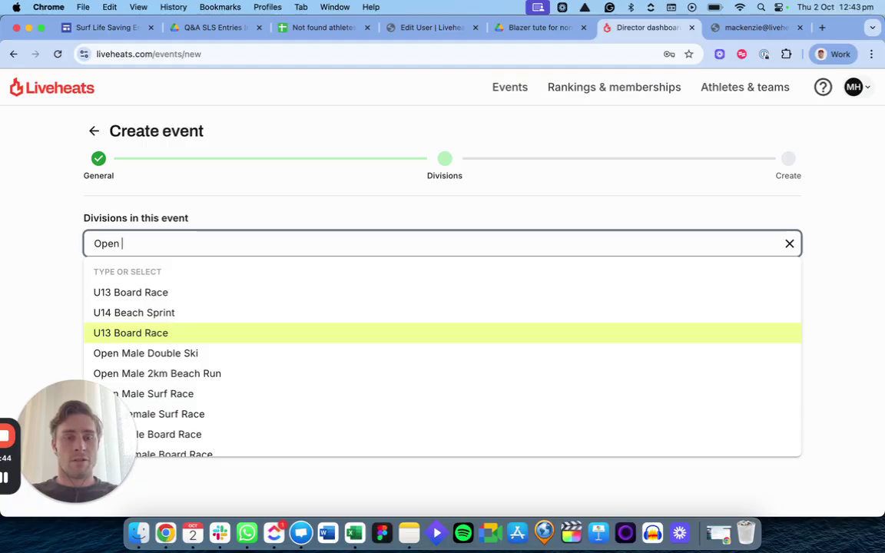
{"action": "type", "text": " Board"}
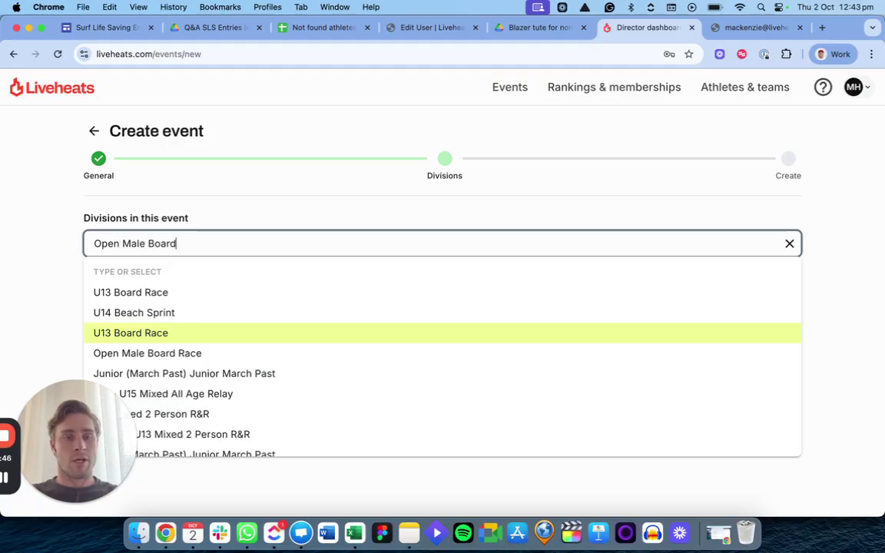
{"action": "left_click", "coordinate": [366, 302]}
{"action": "left_click", "coordinate": [313, 266]}
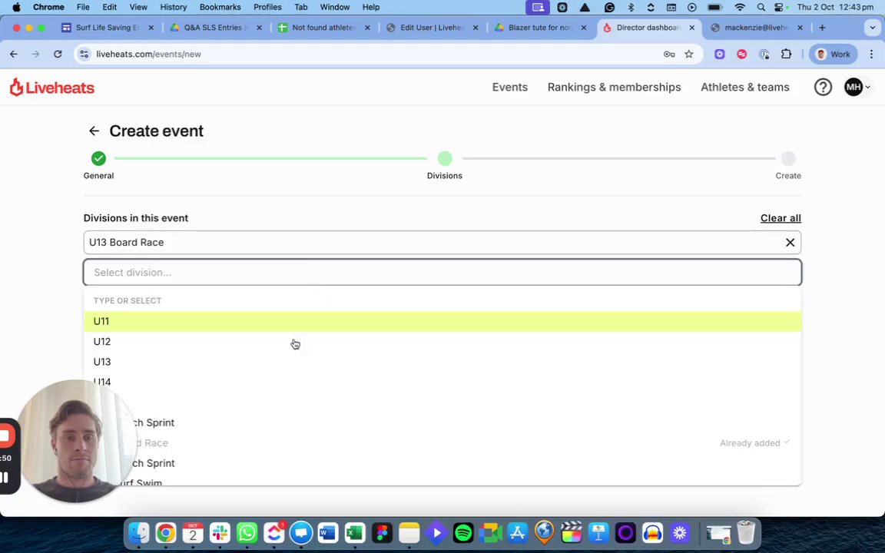
{"action": "left_click", "coordinate": [249, 421]}
Add the U9 Female Wade Relay division and create the event.
{"action": "left_click", "coordinate": [267, 305]}
{"action": "type", "text": "Rela"}
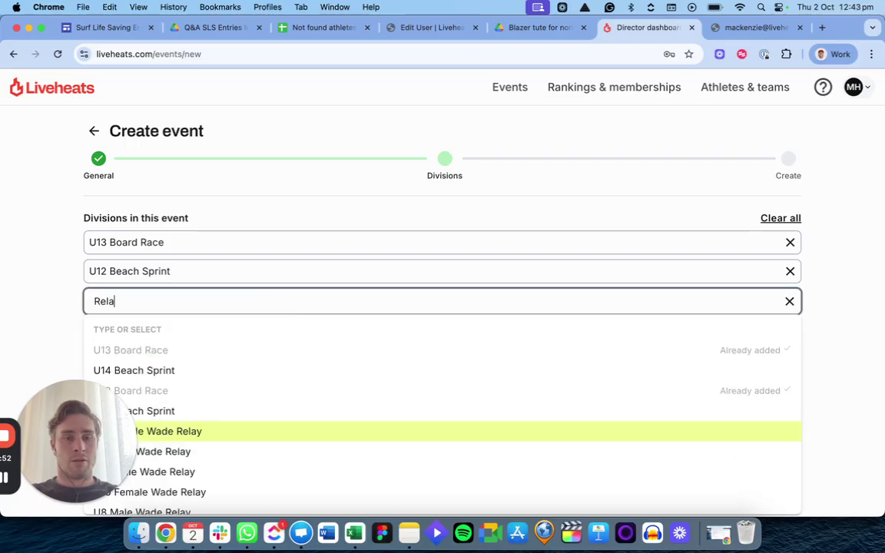
{"action": "type", "text": "y"}
{"action": "left_click", "coordinate": [275, 430]}
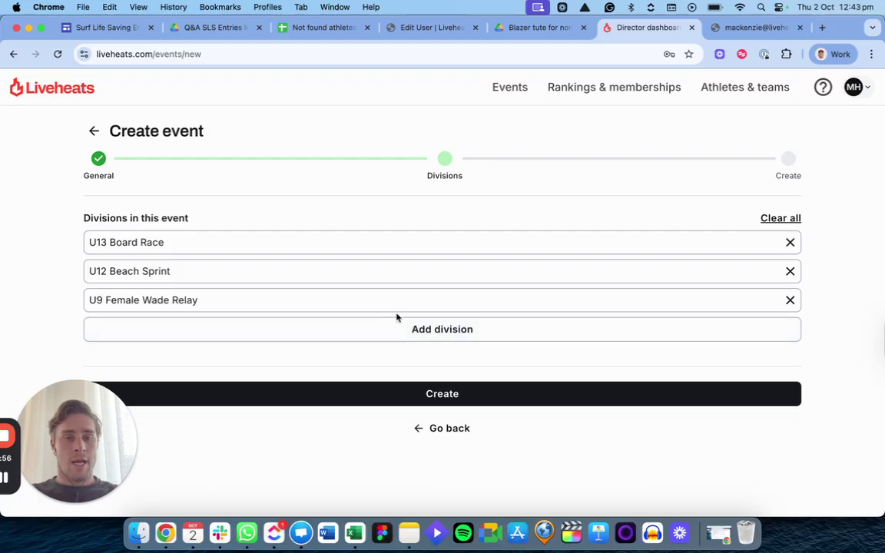
{"action": "left_click", "coordinate": [440, 396]}
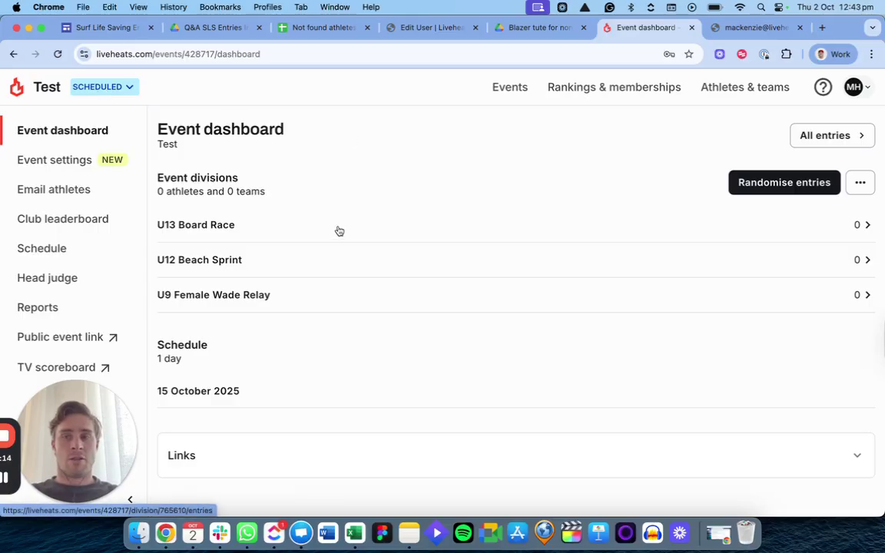
In the event's general settings, set the competing clubs to all clubs in my federation.
{"action": "left_click", "coordinate": [60, 162]}
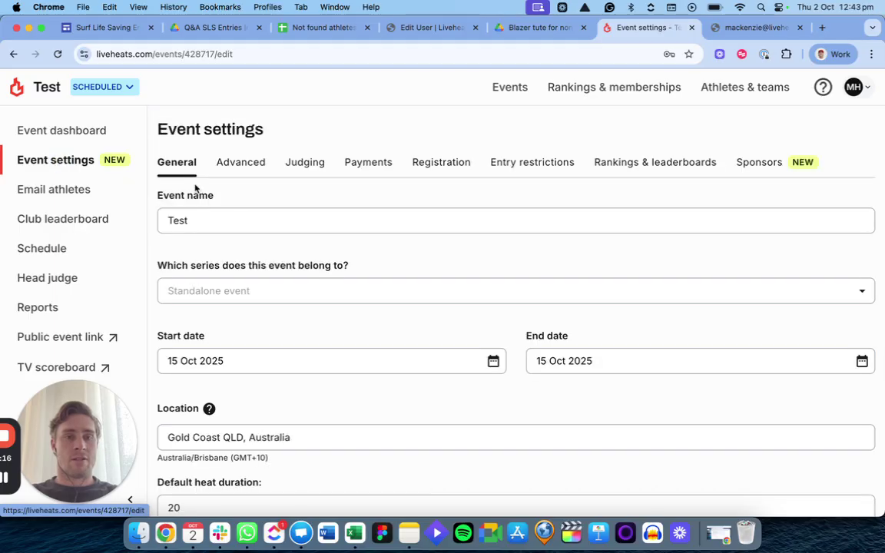
{"action": "scroll", "coordinate": [414, 263], "scroll_direction": "down", "scroll_amount": 5}
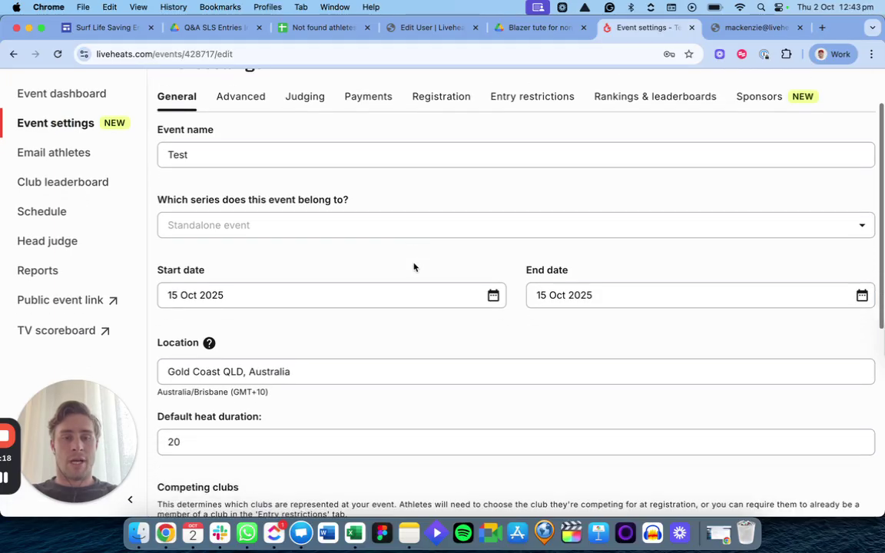
{"action": "scroll", "coordinate": [416, 369], "scroll_direction": "down", "scroll_amount": 5}
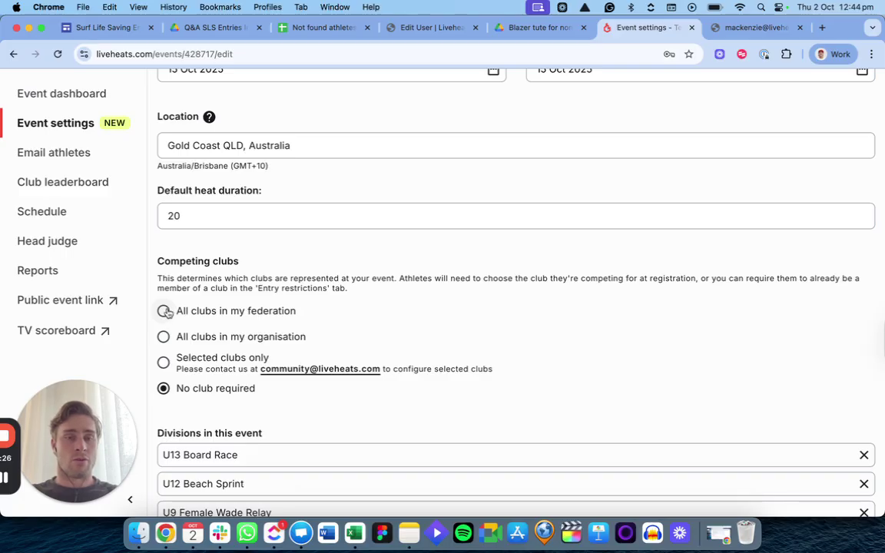
{"action": "left_click", "coordinate": [163, 312]}
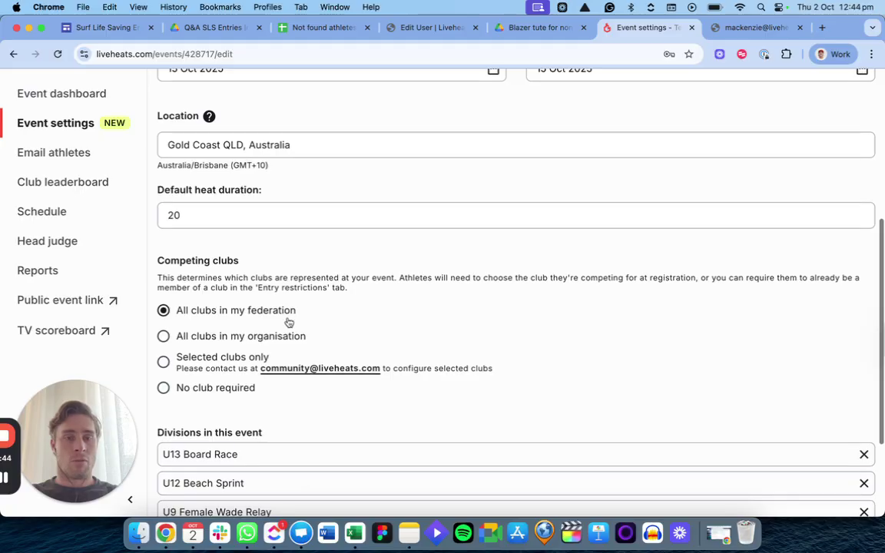
Browse the existing divisions for the event, then add "Open Mixed taplin" as a new division.
{"action": "scroll", "coordinate": [289, 326], "scroll_direction": "down", "scroll_amount": 3}
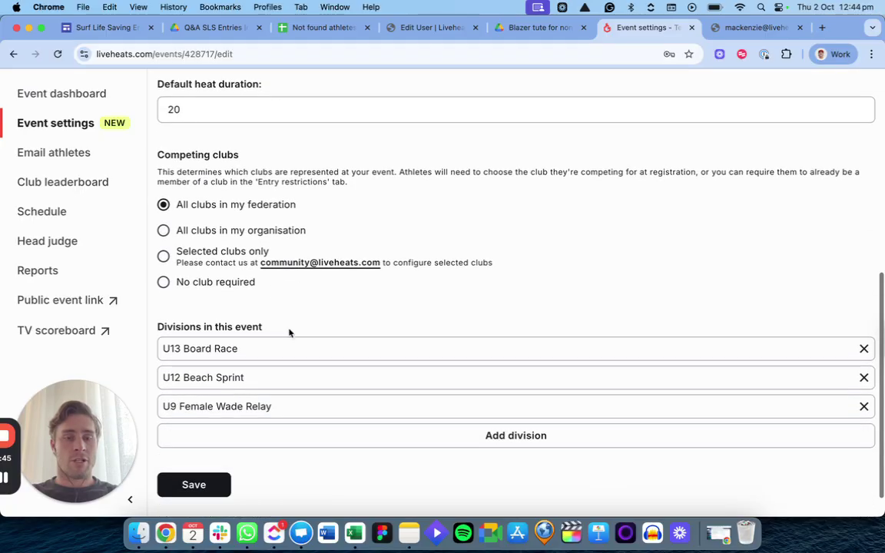
{"action": "left_click", "coordinate": [326, 445]}
{"action": "scroll", "coordinate": [335, 318], "scroll_direction": "down", "scroll_amount": 3}
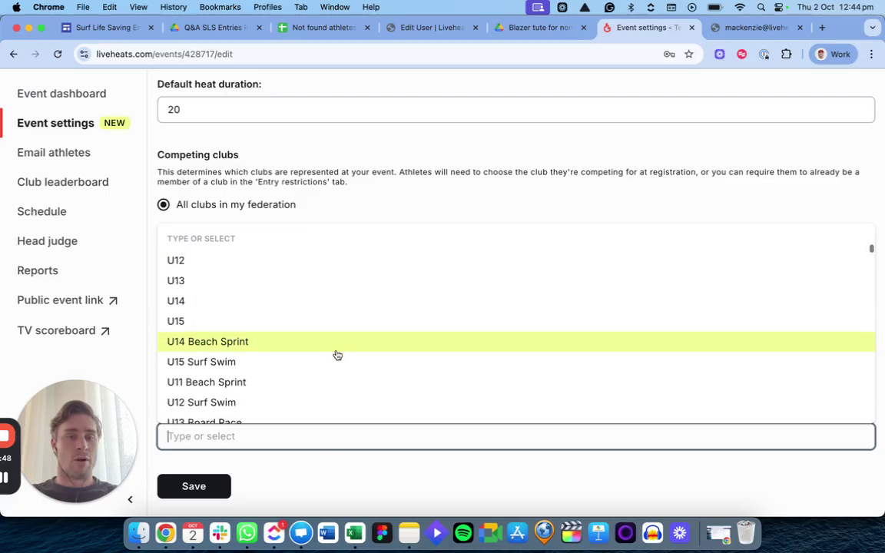
{"action": "scroll", "coordinate": [323, 377], "scroll_direction": "down", "scroll_amount": 1}
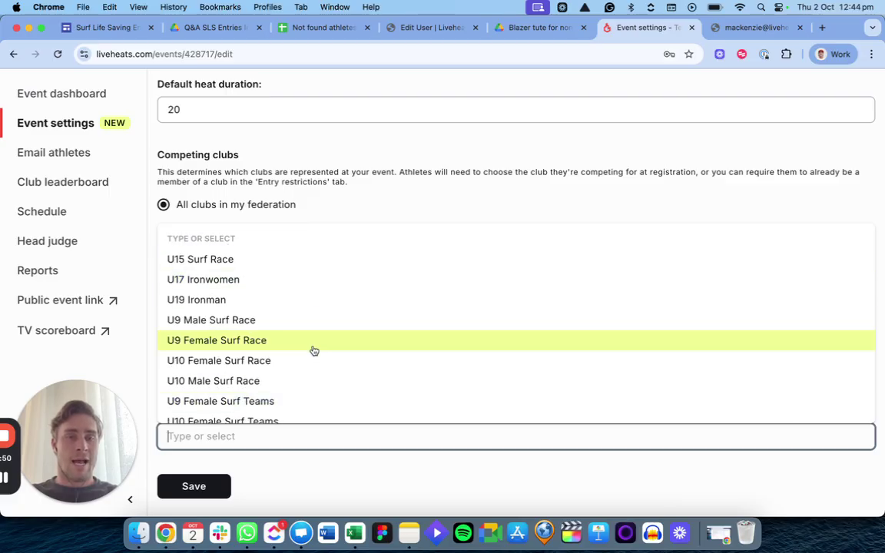
{"action": "scroll", "coordinate": [313, 350], "scroll_direction": "up", "scroll_amount": 3}
{"action": "scroll", "coordinate": [314, 351], "scroll_direction": "up", "scroll_amount": 3}
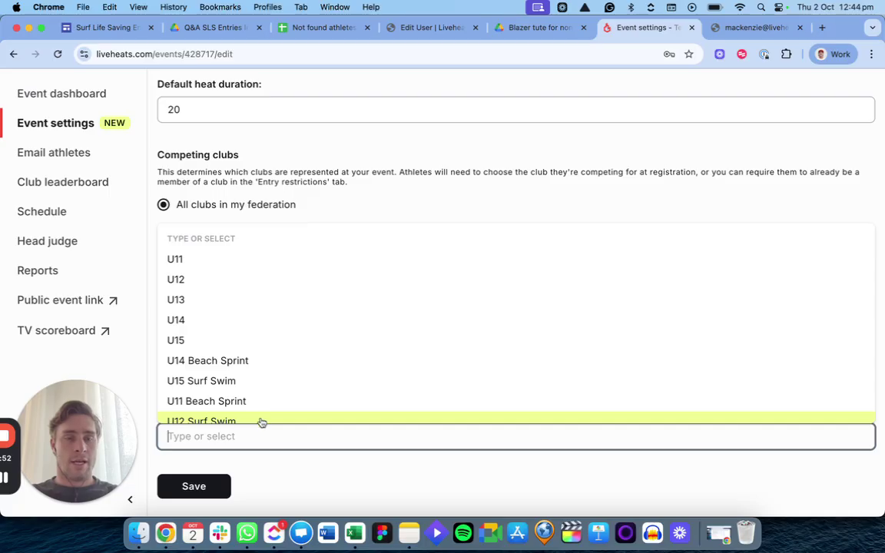
{"action": "scroll", "coordinate": [263, 380], "scroll_direction": "up", "scroll_amount": 1}
{"action": "scroll", "coordinate": [255, 411], "scroll_direction": "down", "scroll_amount": 5}
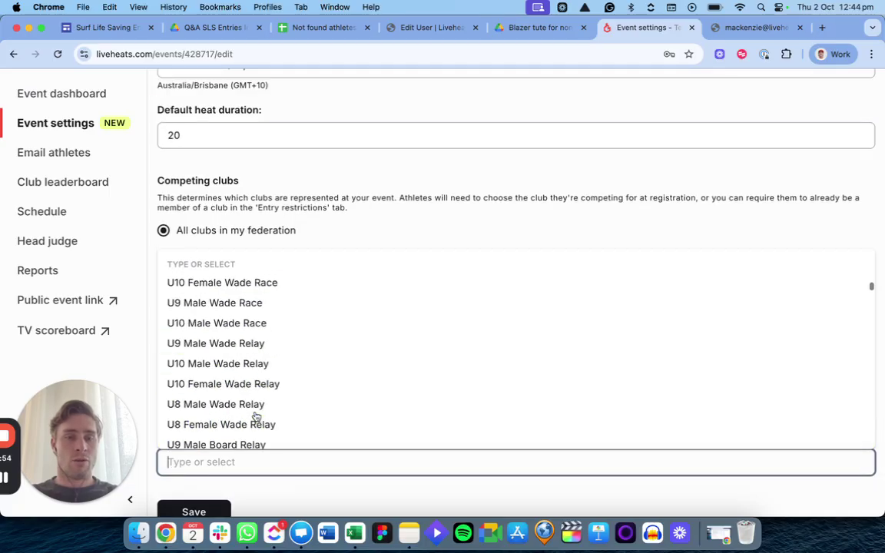
{"action": "scroll", "coordinate": [255, 415], "scroll_direction": "down", "scroll_amount": 5}
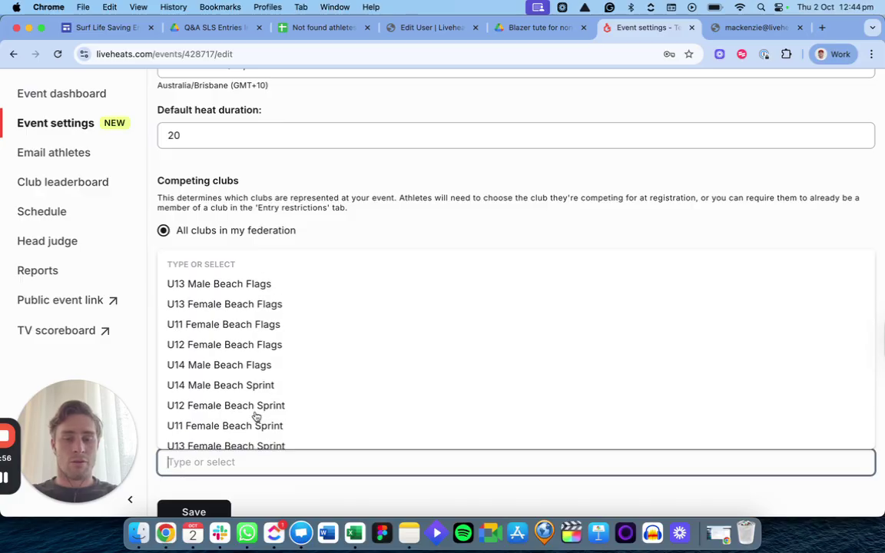
{"action": "type", "text": "Open Mixed t"}
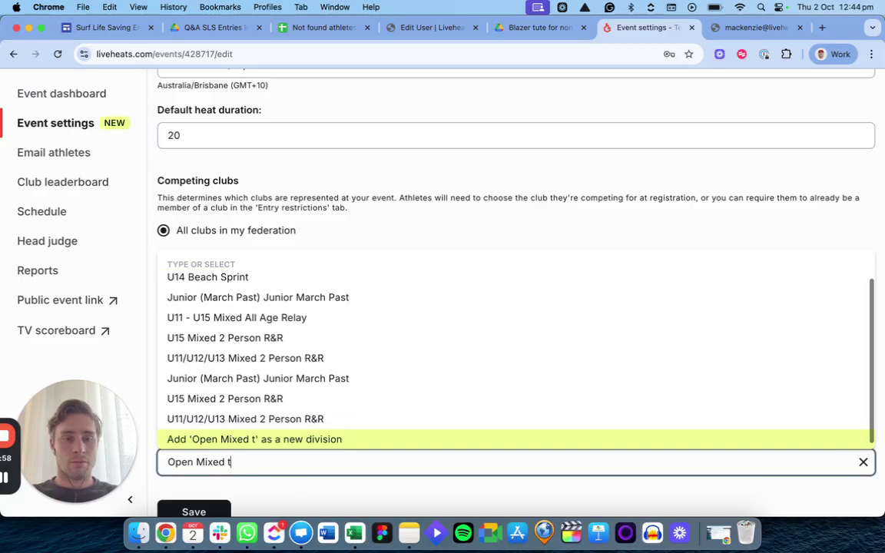
{"action": "type", "text": "aplin"}
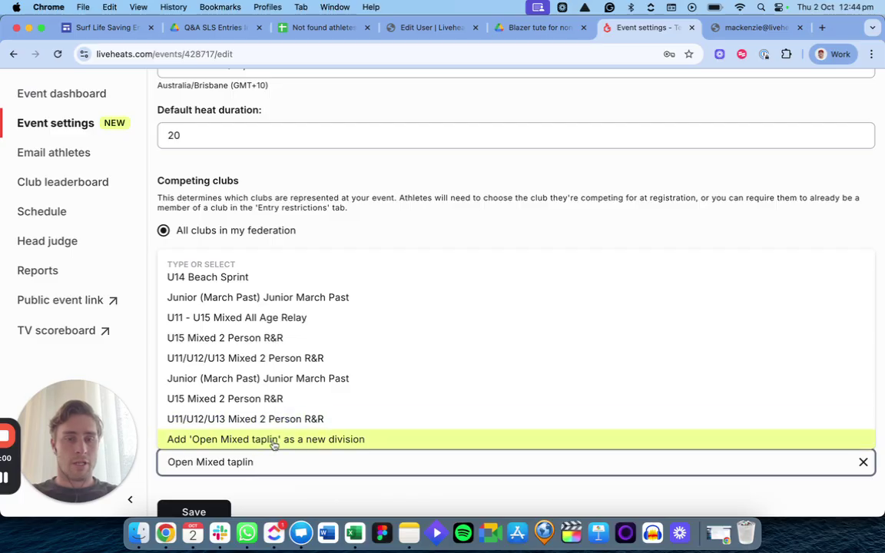
{"action": "left_click", "coordinate": [282, 440]}
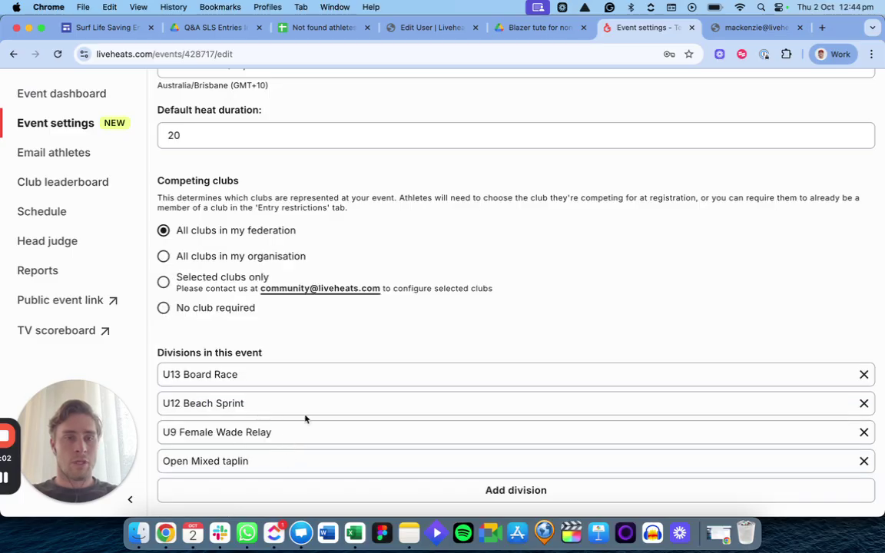
Activate the SLSA ID and Gender fields in the event's registration form and save the settings.
{"action": "scroll", "coordinate": [200, 147], "scroll_direction": "up", "scroll_amount": 5}
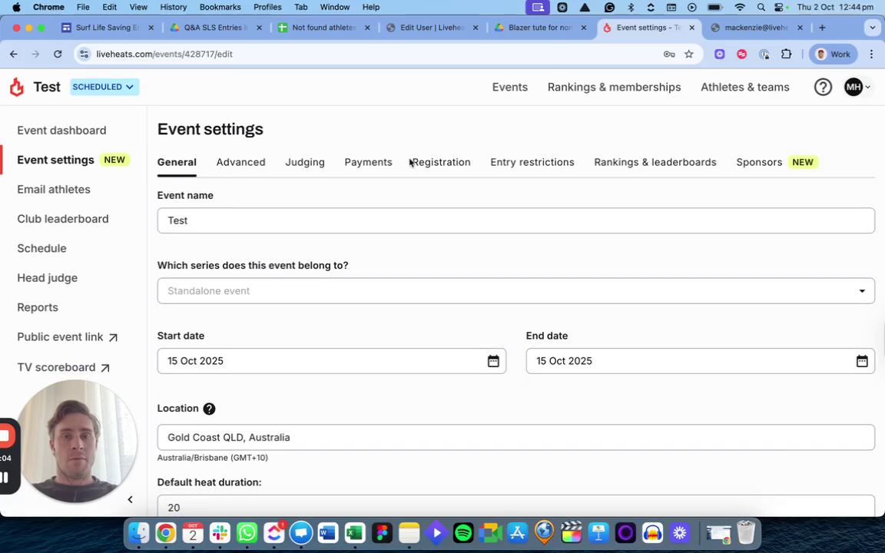
{"action": "left_click", "coordinate": [416, 162]}
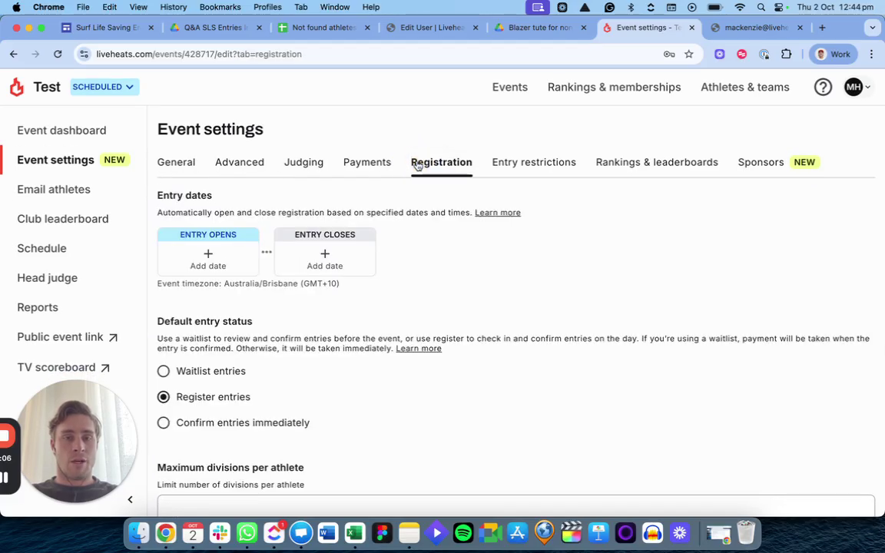
{"action": "scroll", "coordinate": [416, 166], "scroll_direction": "down", "scroll_amount": 10}
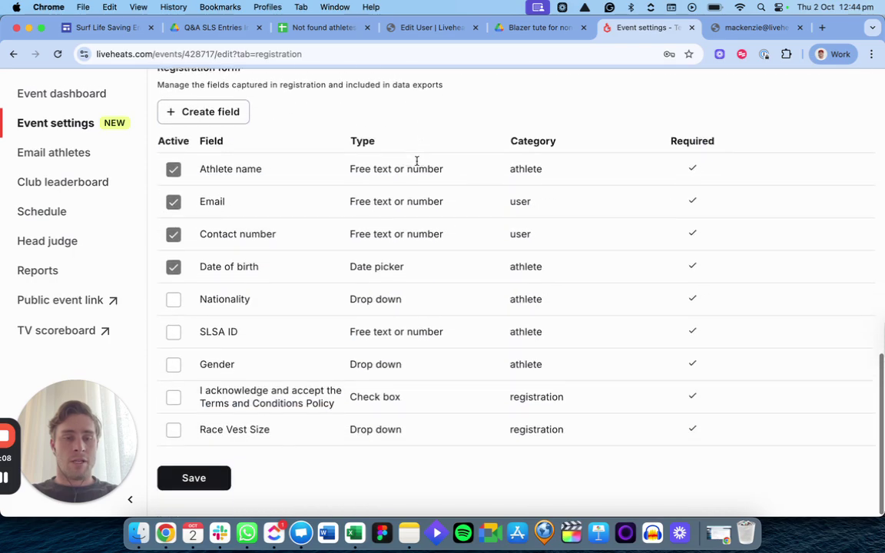
{"action": "left_click", "coordinate": [174, 330]}
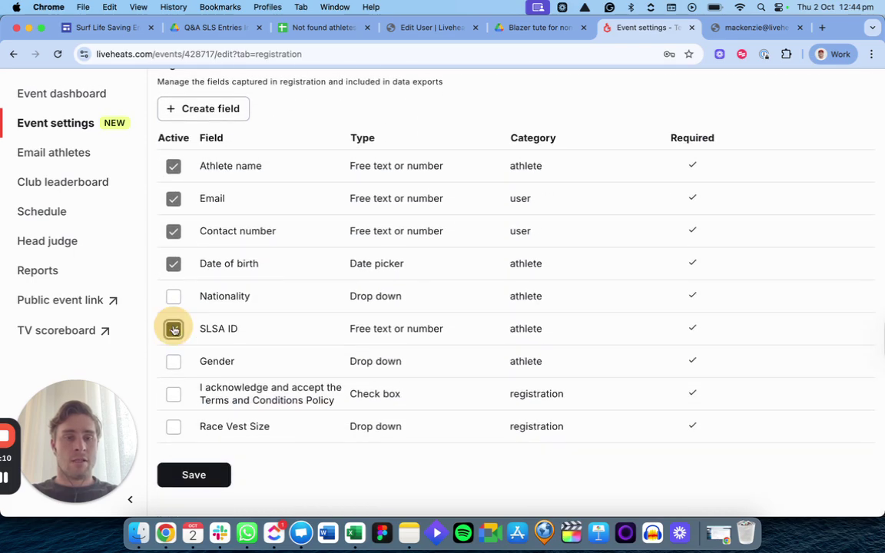
{"action": "left_click", "coordinate": [174, 362]}
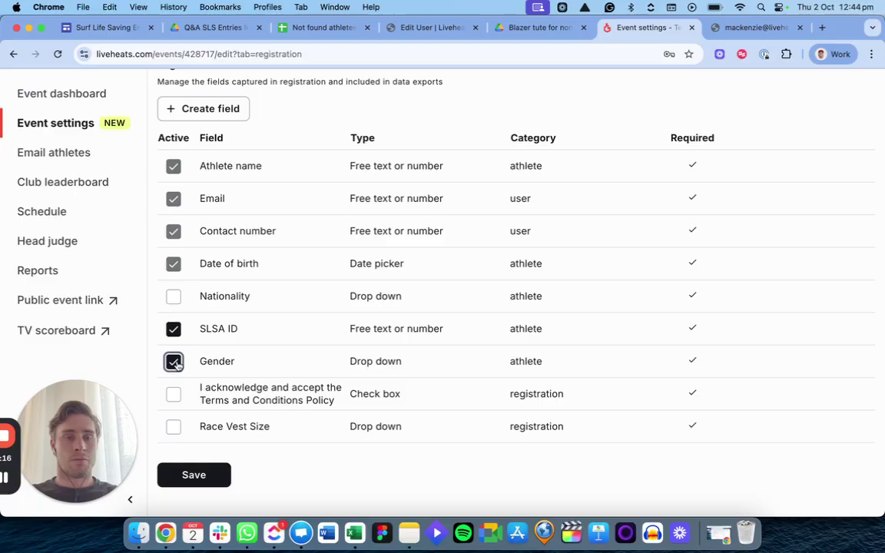
{"action": "left_click", "coordinate": [193, 476]}
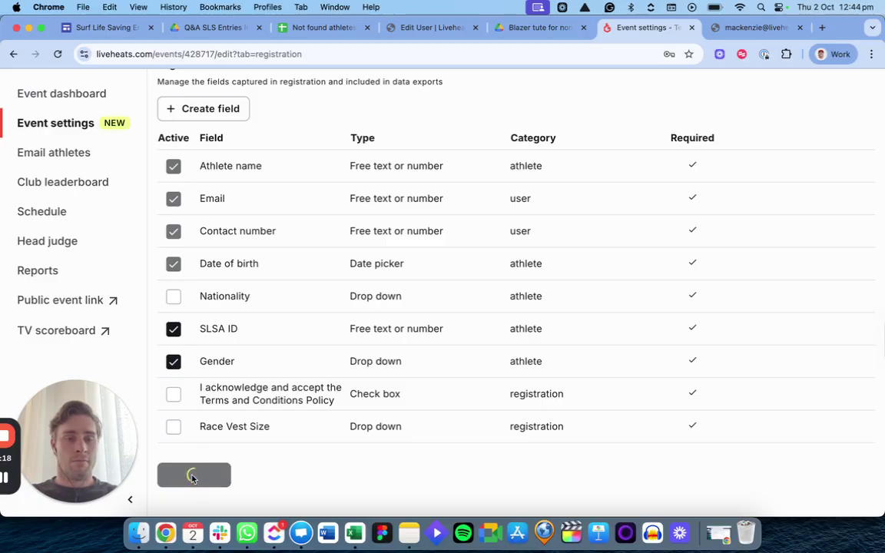
Add an SLSA Membership entry restriction to the event with the Require membership only option.
{"action": "scroll", "coordinate": [442, 385], "scroll_direction": "down", "scroll_amount": 5}
{"action": "scroll", "coordinate": [440, 386], "scroll_direction": "up", "scroll_amount": 5}
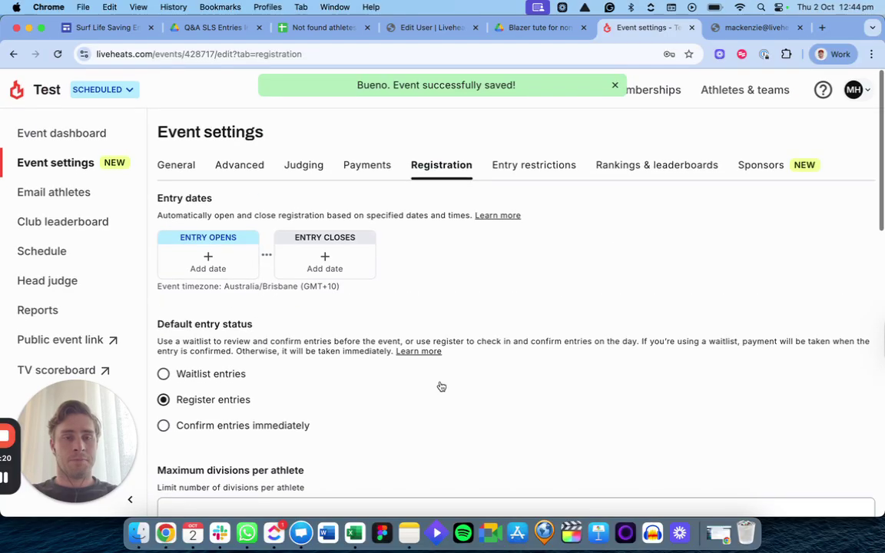
{"action": "left_click", "coordinate": [534, 168]}
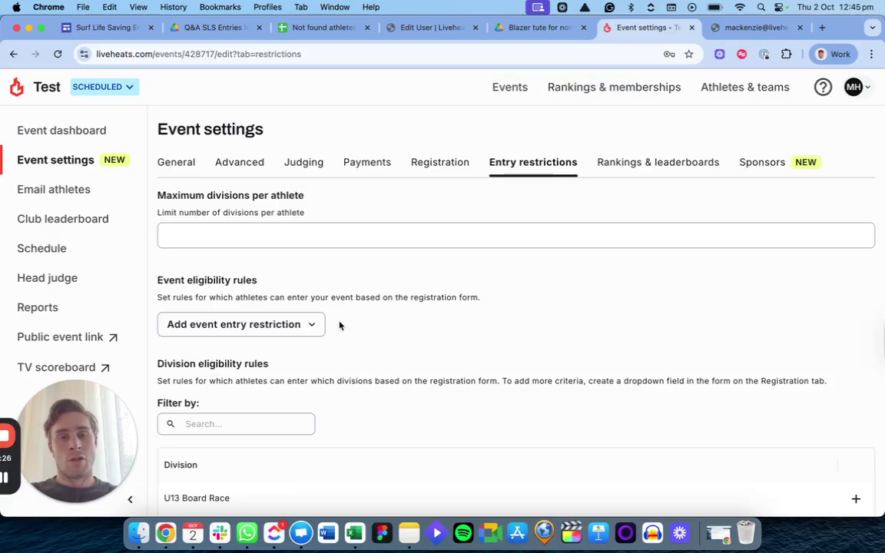
{"action": "left_click", "coordinate": [296, 327]}
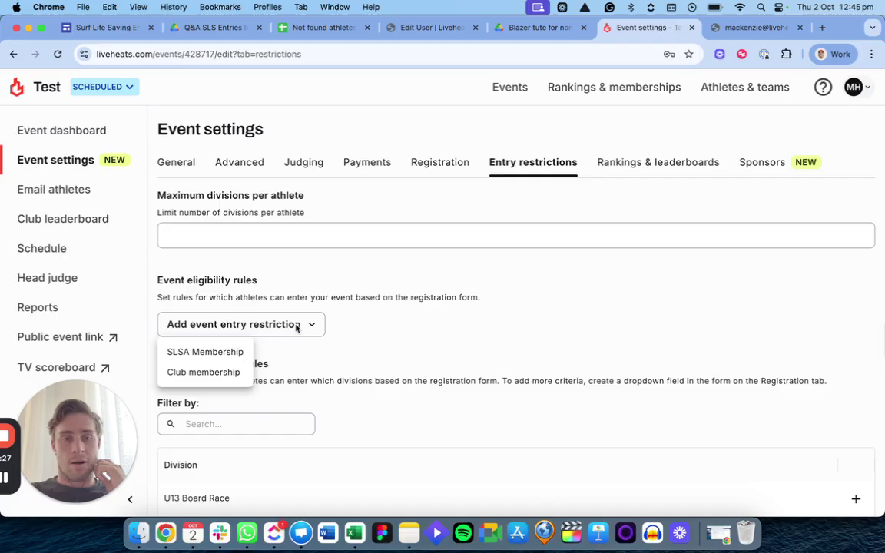
{"action": "left_click", "coordinate": [201, 354]}
{"action": "left_click", "coordinate": [283, 311]}
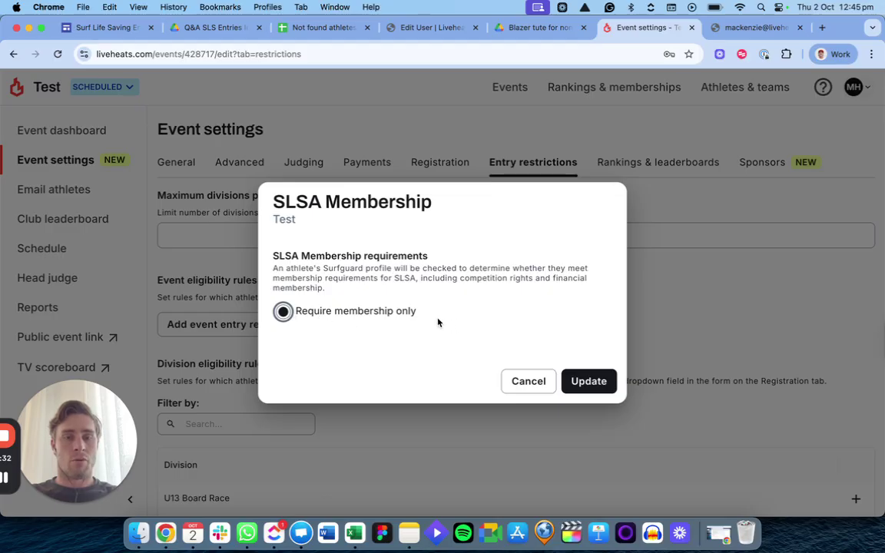
{"action": "left_click", "coordinate": [587, 380]}
Add a Club membership entry restriction requiring athletes to be an existing member of a competing club.
{"action": "left_click", "coordinate": [219, 364]}
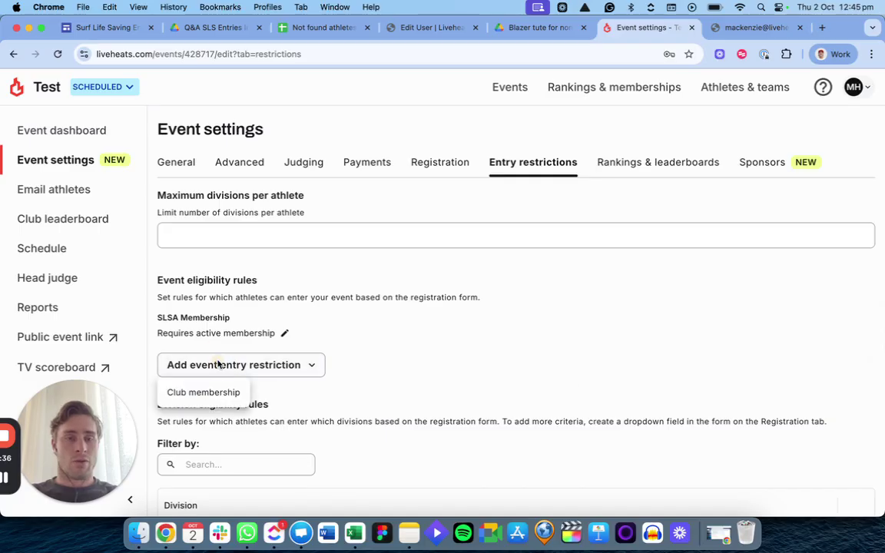
{"action": "left_click", "coordinate": [209, 395]}
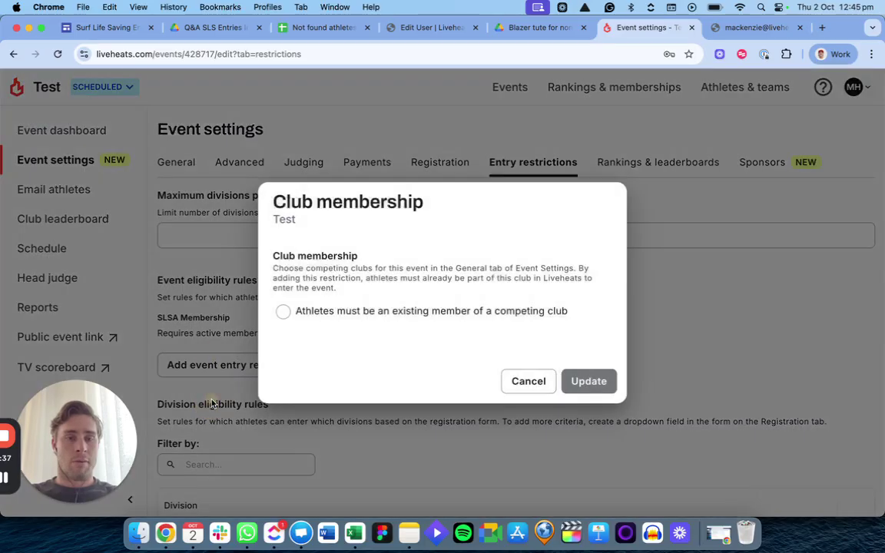
{"action": "left_click", "coordinate": [282, 311]}
{"action": "left_click", "coordinate": [572, 381]}
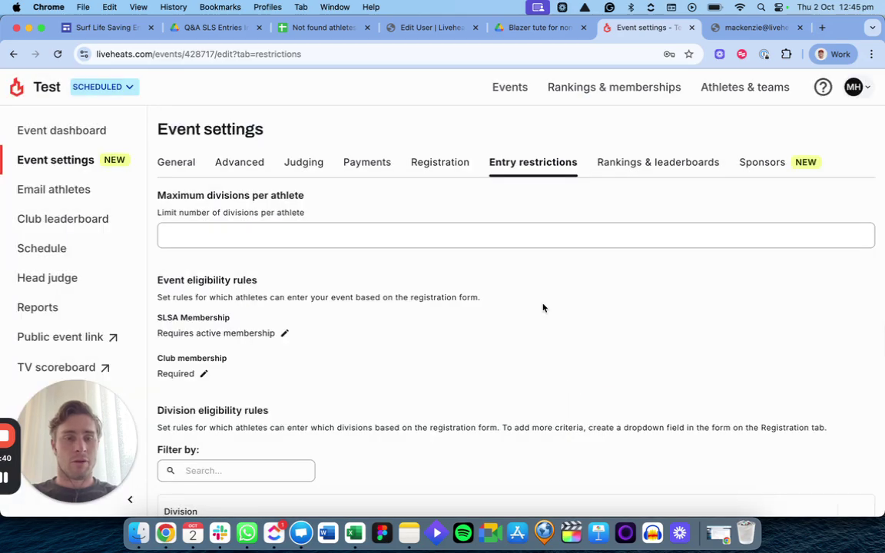
Add an age restriction to the U13 Board Race division with minimum age 12, maximum age 12, by 30 Sep 2025.
{"action": "scroll", "coordinate": [542, 308], "scroll_direction": "down", "scroll_amount": 3}
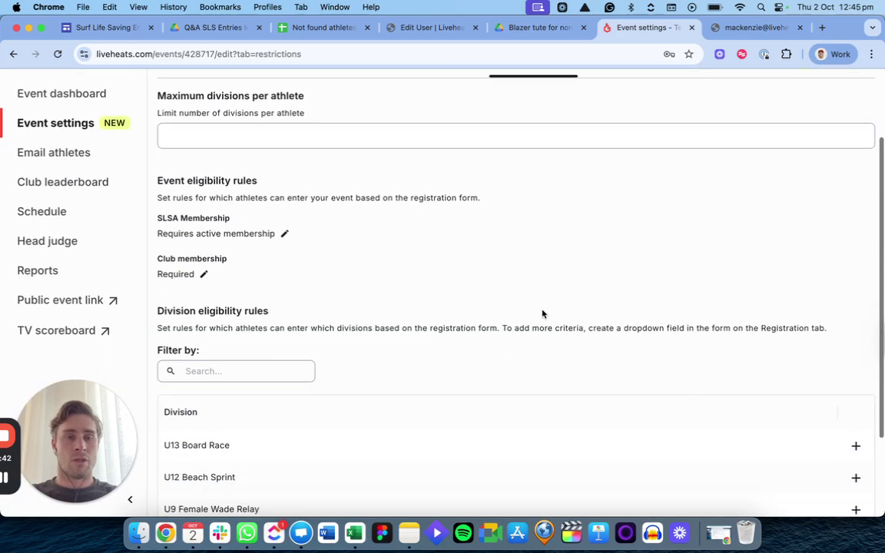
{"action": "scroll", "coordinate": [542, 314], "scroll_direction": "down", "scroll_amount": 3}
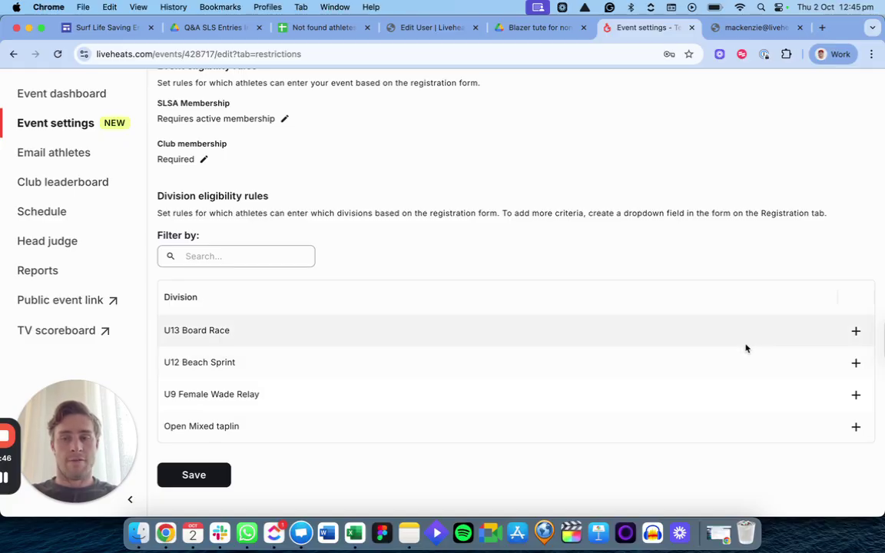
{"action": "left_click", "coordinate": [854, 333]}
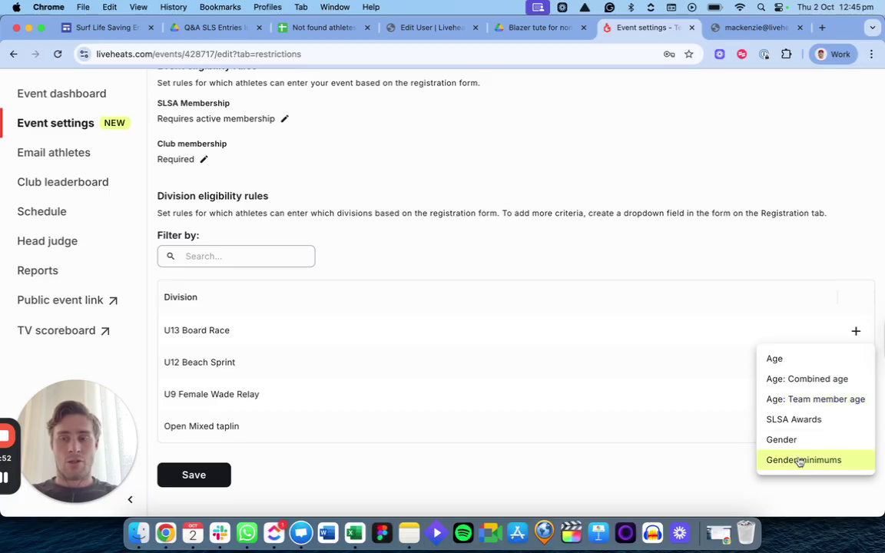
{"action": "left_click", "coordinate": [801, 361]}
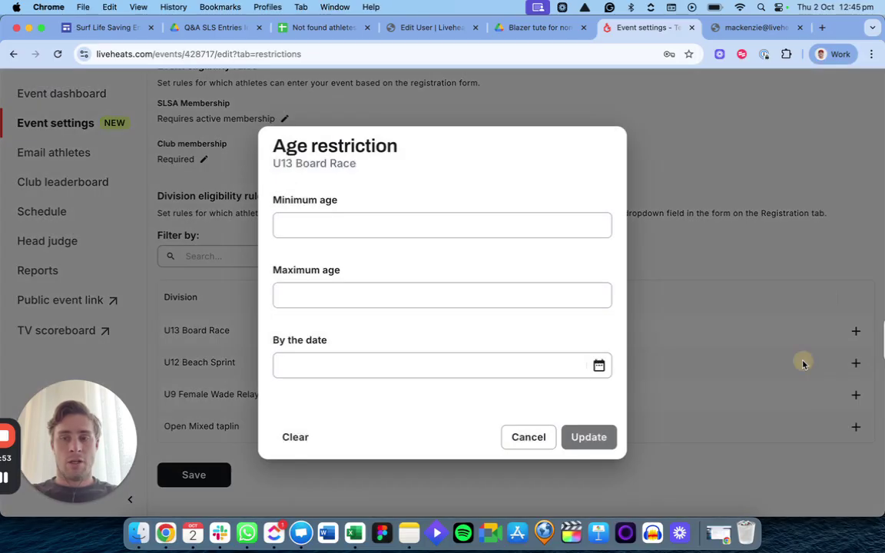
{"action": "left_click", "coordinate": [437, 226]}
{"action": "type", "text": "12"}
{"action": "left_click", "coordinate": [353, 300]}
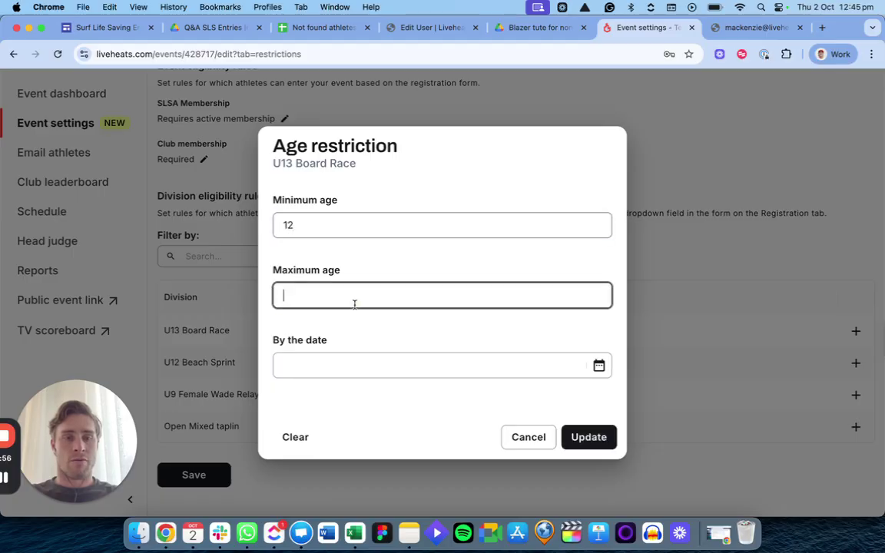
{"action": "type", "text": "12"}
{"action": "left_click", "coordinate": [318, 366]}
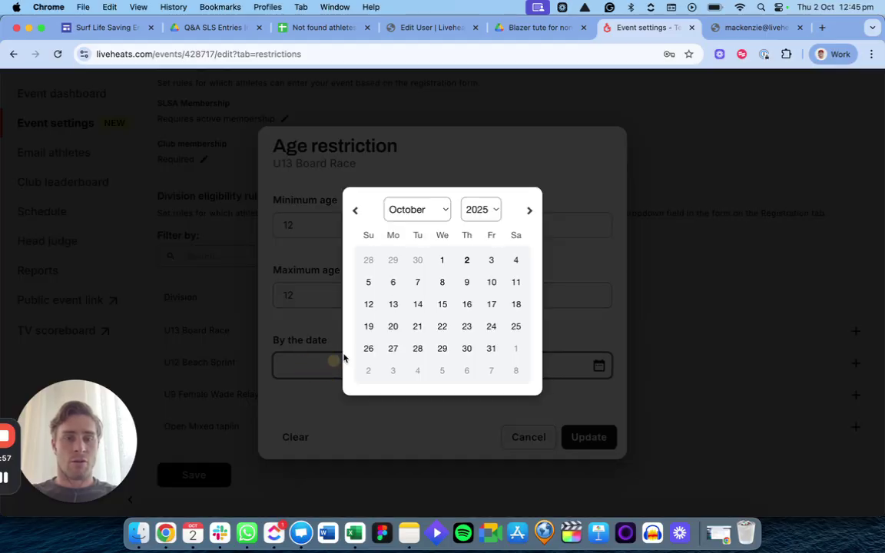
{"action": "left_click", "coordinate": [415, 258]}
{"action": "left_click", "coordinate": [573, 436]}
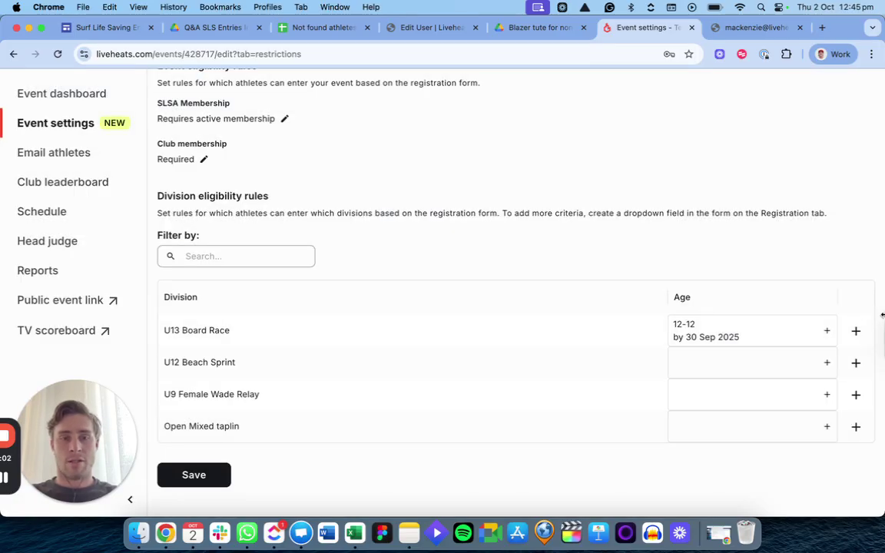
Add a gender restriction to the U13 Board Race division with Male as the eligible option.
{"action": "left_click", "coordinate": [856, 331]}
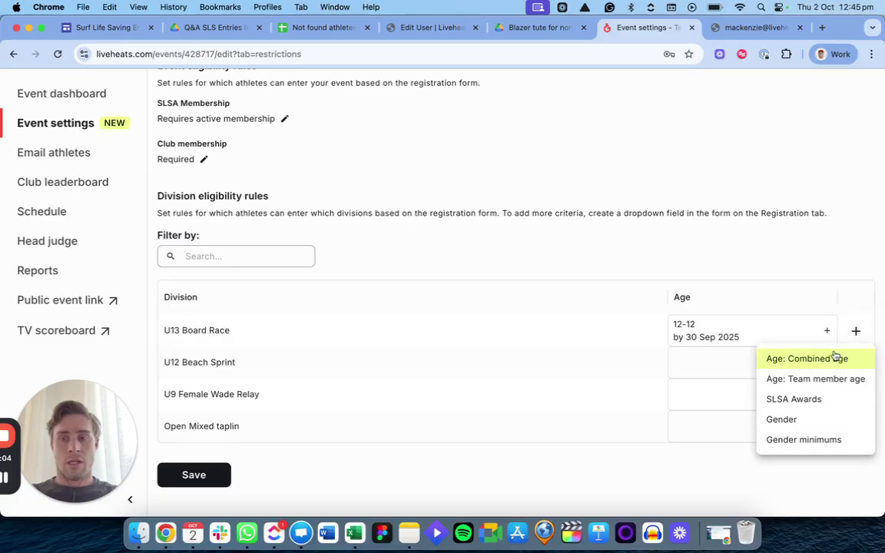
{"action": "left_click", "coordinate": [812, 425]}
{"action": "left_click", "coordinate": [494, 294]}
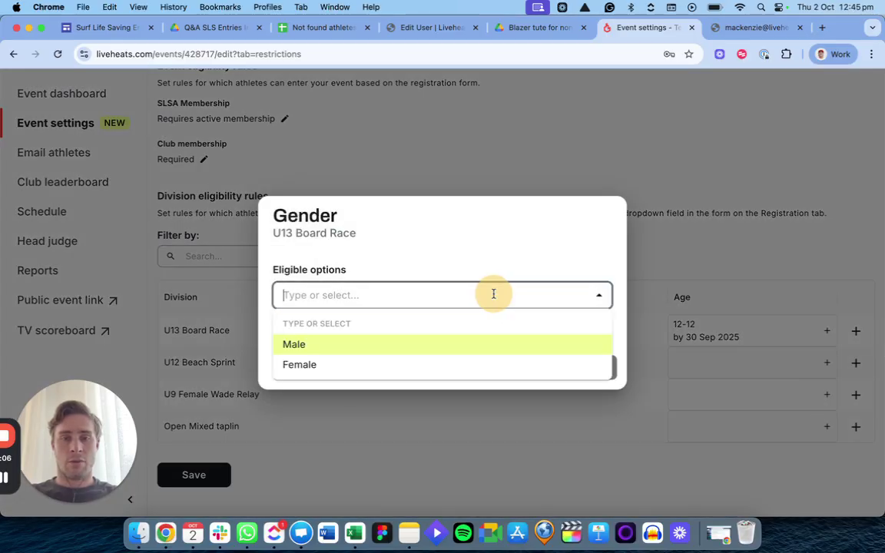
{"action": "left_click", "coordinate": [328, 344]}
{"action": "left_click", "coordinate": [585, 368]}
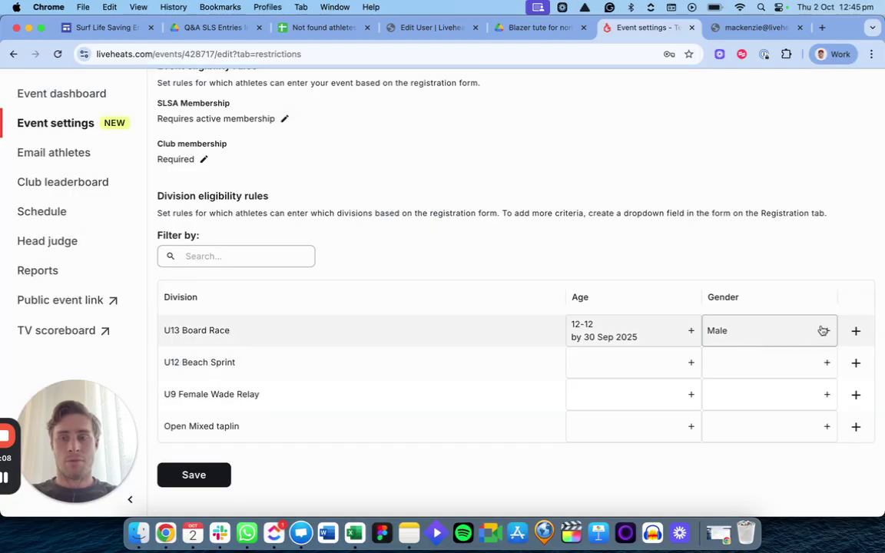
Start an SLSA Awards restriction for the U13 Board Race division with Junior Competition Skill Evaluation U12 as the required award.
{"action": "left_click", "coordinate": [855, 332]}
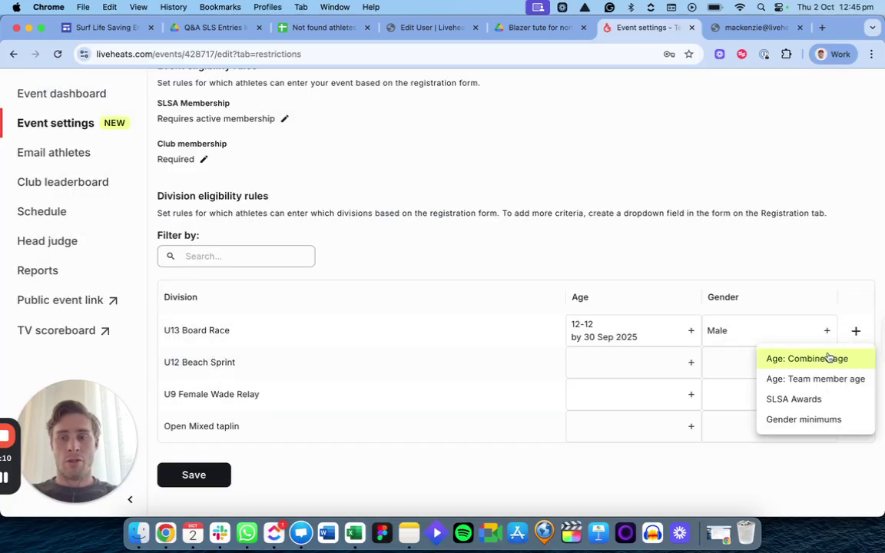
{"action": "left_click", "coordinate": [772, 400]}
{"action": "left_click", "coordinate": [455, 283]}
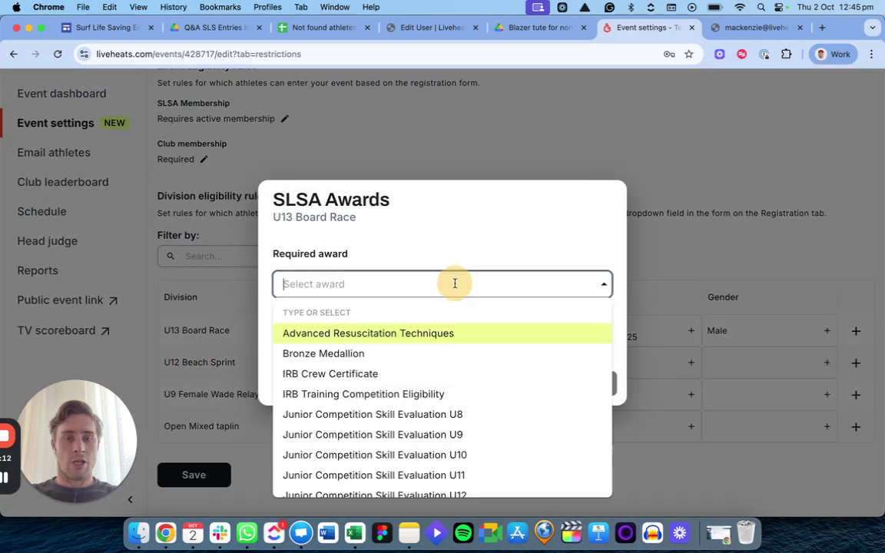
{"action": "scroll", "coordinate": [446, 453], "scroll_direction": "down", "scroll_amount": 2}
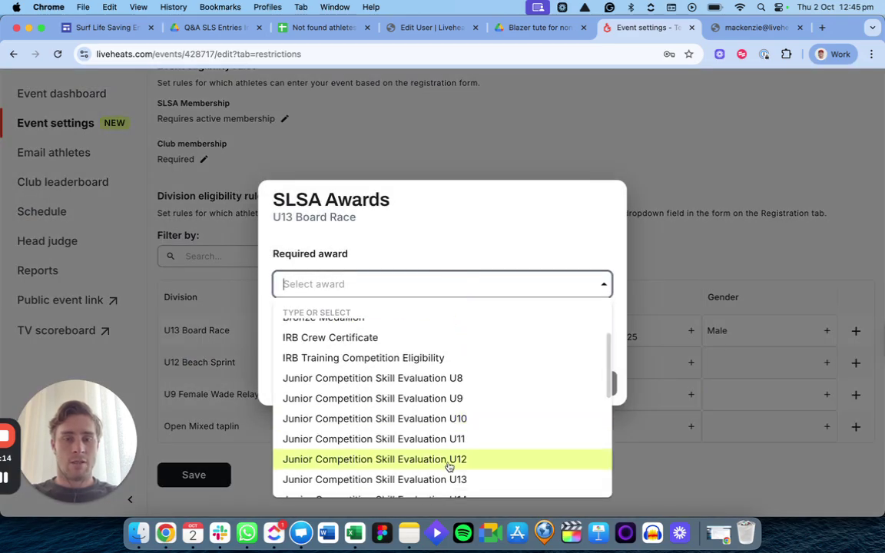
{"action": "left_click", "coordinate": [449, 461]}
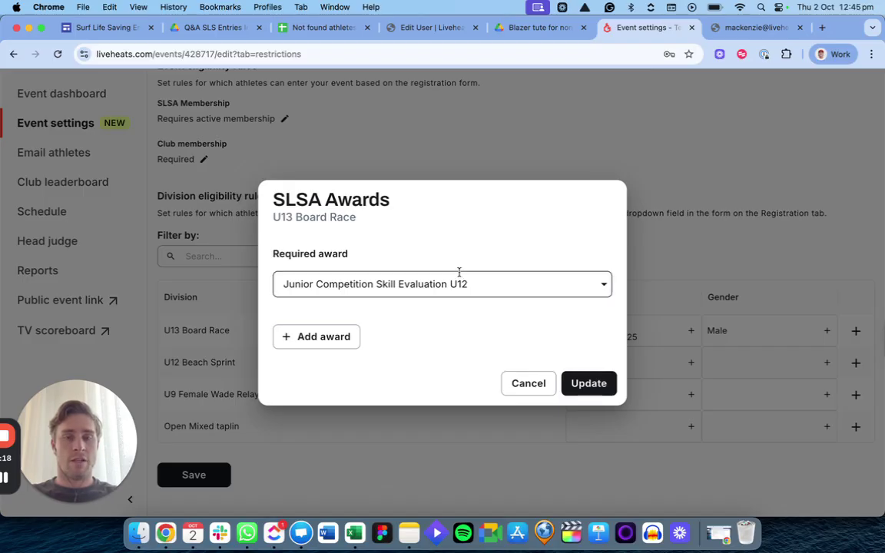
Add Junior Competition Skill Evaluation U13 as an OR alternative award and update the U13 Board Race restriction.
{"action": "left_click", "coordinate": [322, 338]}
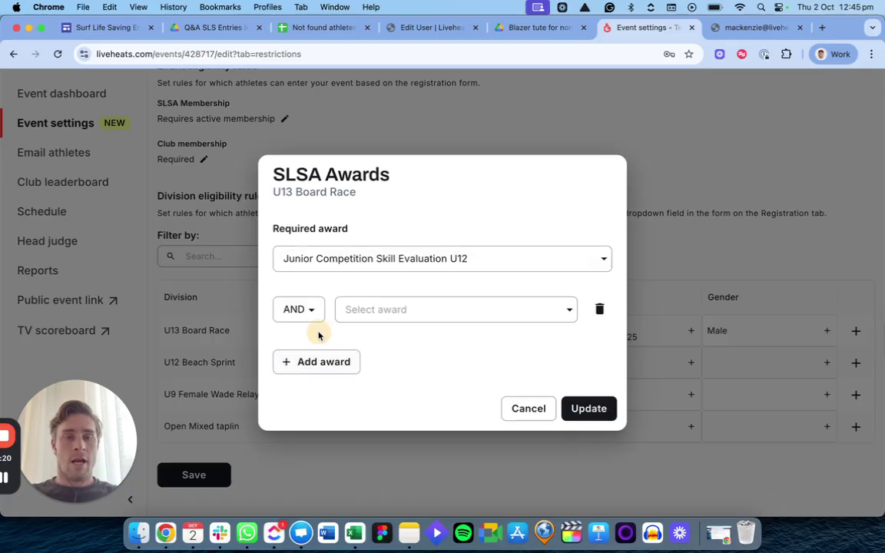
{"action": "left_click", "coordinate": [309, 318]}
{"action": "left_click", "coordinate": [297, 327]}
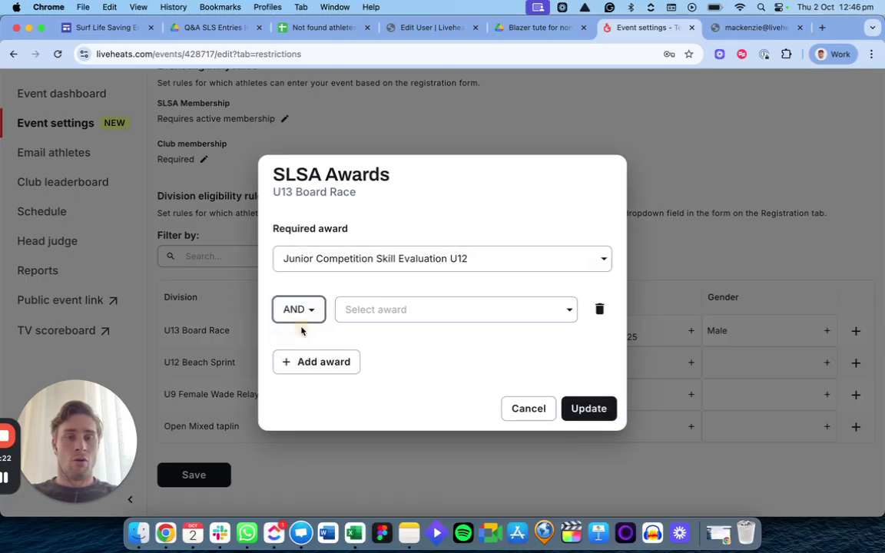
{"action": "left_click", "coordinate": [400, 309]}
{"action": "scroll", "coordinate": [423, 273], "scroll_direction": "down", "scroll_amount": 1}
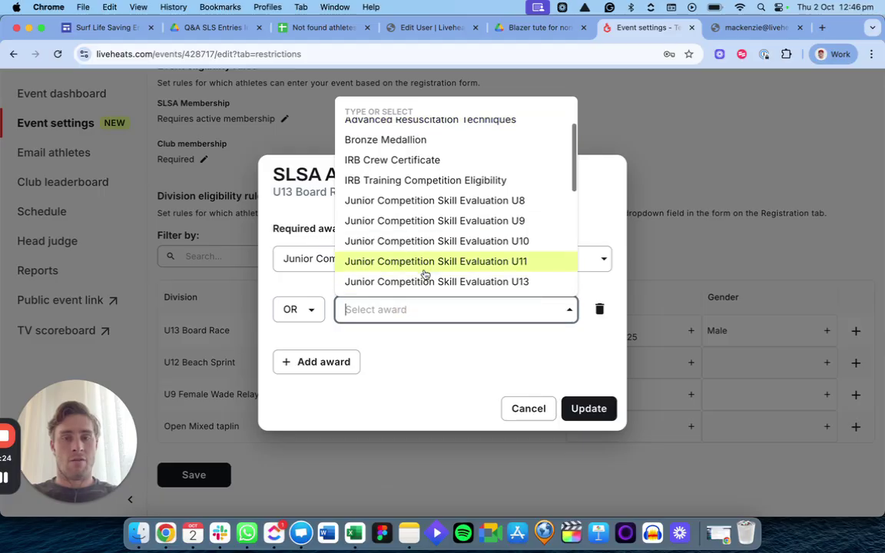
{"action": "left_click", "coordinate": [421, 282]}
{"action": "left_click", "coordinate": [589, 408]}
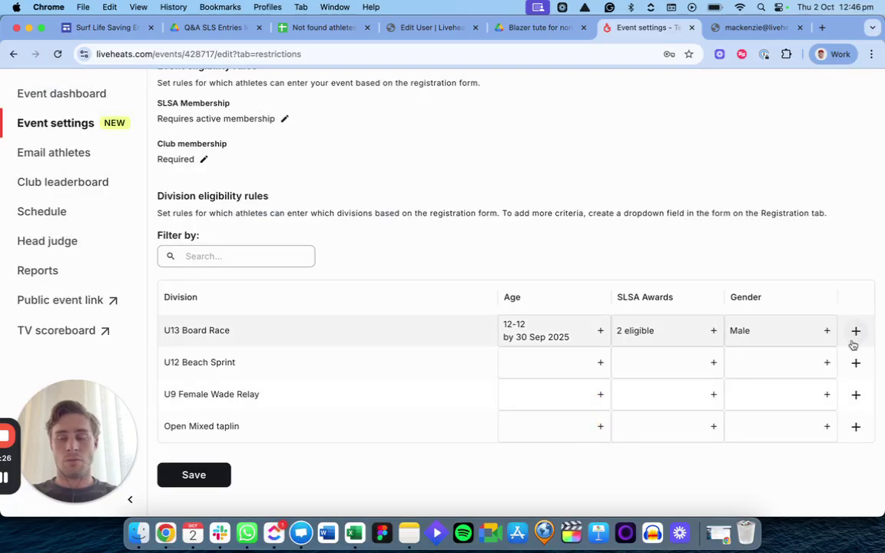
{"action": "left_click", "coordinate": [857, 331]}
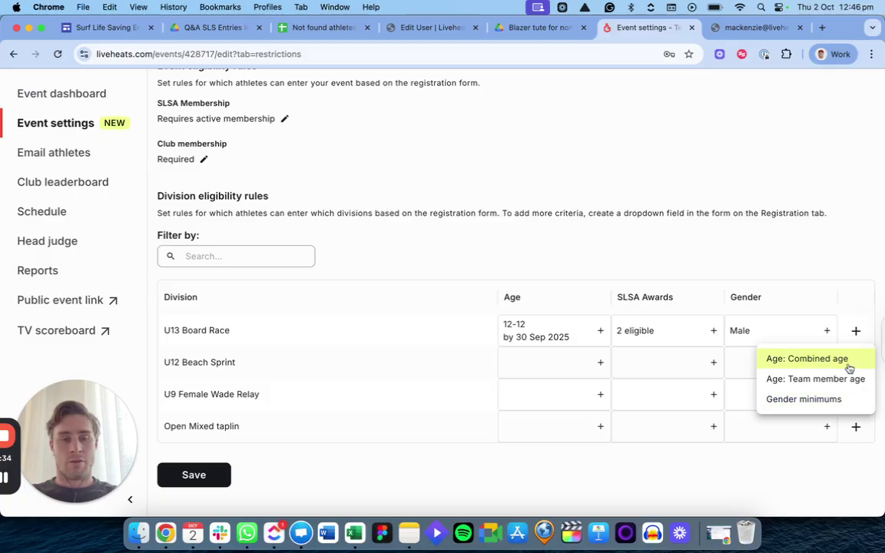
{"action": "left_click", "coordinate": [765, 205]}
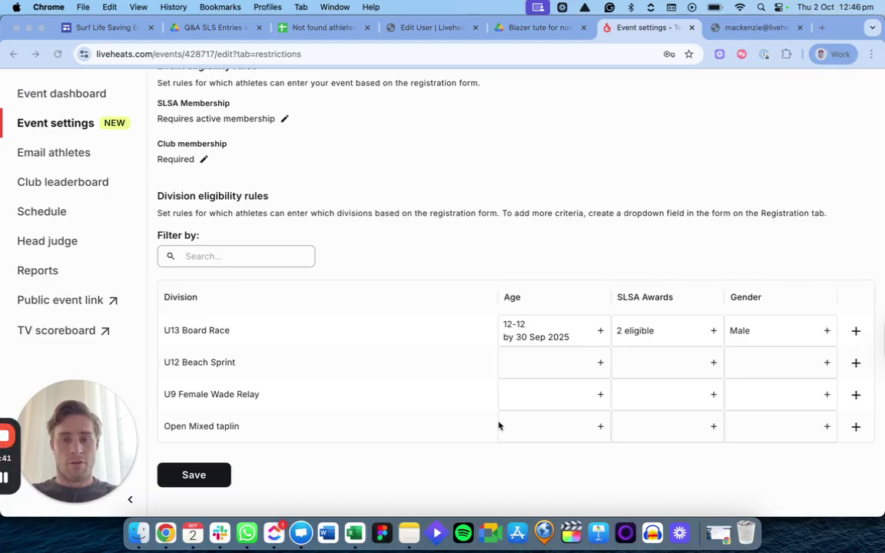
Add an age restriction to the Open Mixed taplin division with minimum age 15 by 30 Sep 2025.
{"action": "left_click", "coordinate": [522, 431]}
{"action": "left_click", "coordinate": [529, 431]}
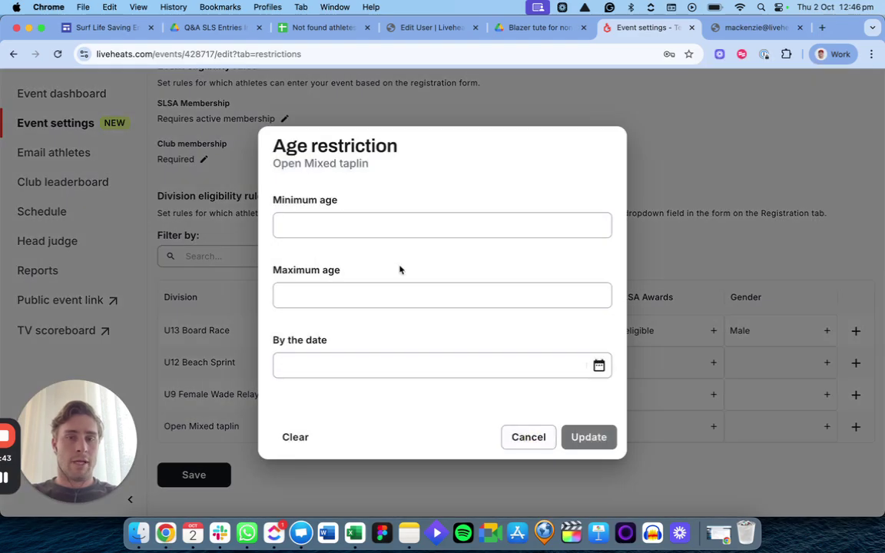
{"action": "left_click", "coordinate": [394, 223]}
{"action": "type", "text": "15"}
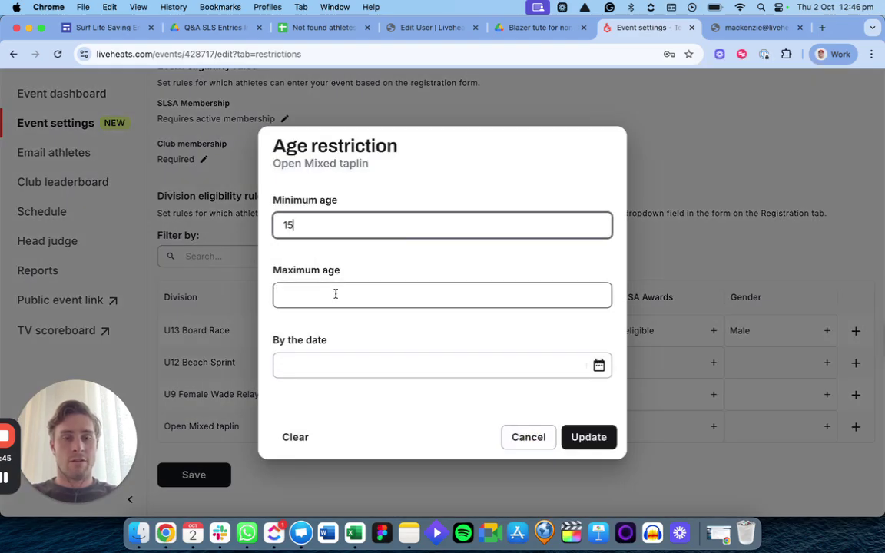
{"action": "left_click", "coordinate": [376, 365]}
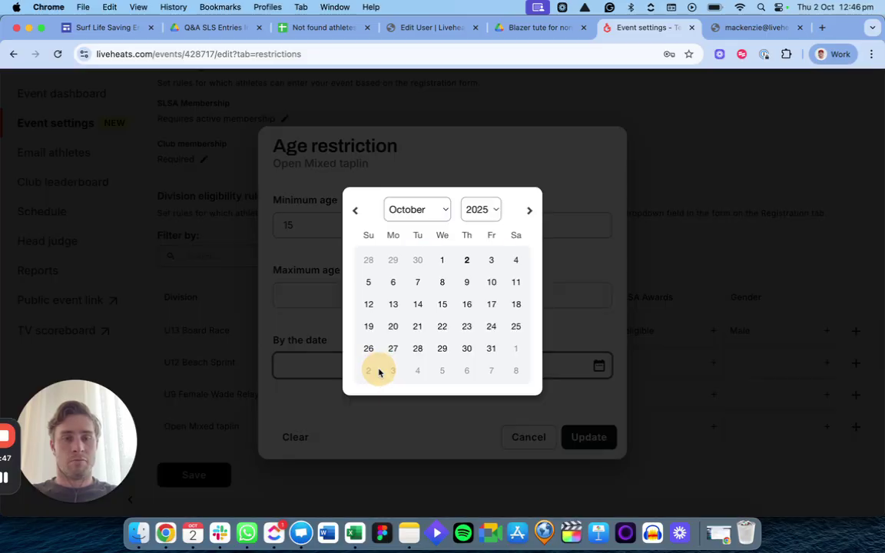
{"action": "left_click", "coordinate": [419, 261]}
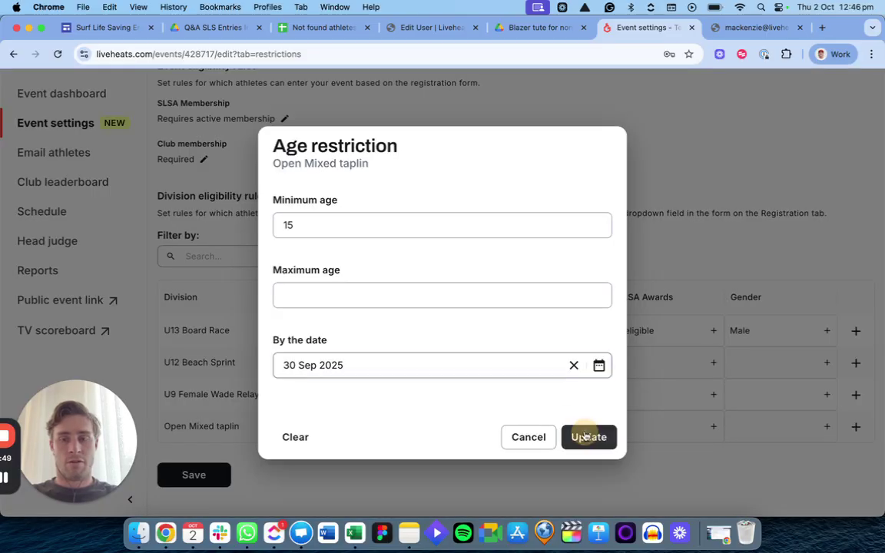
{"action": "left_click", "coordinate": [585, 435]}
Choose Bronze Medallion as the required SLSA award for the Open Mixed taplin division.
{"action": "left_click", "coordinate": [668, 422]}
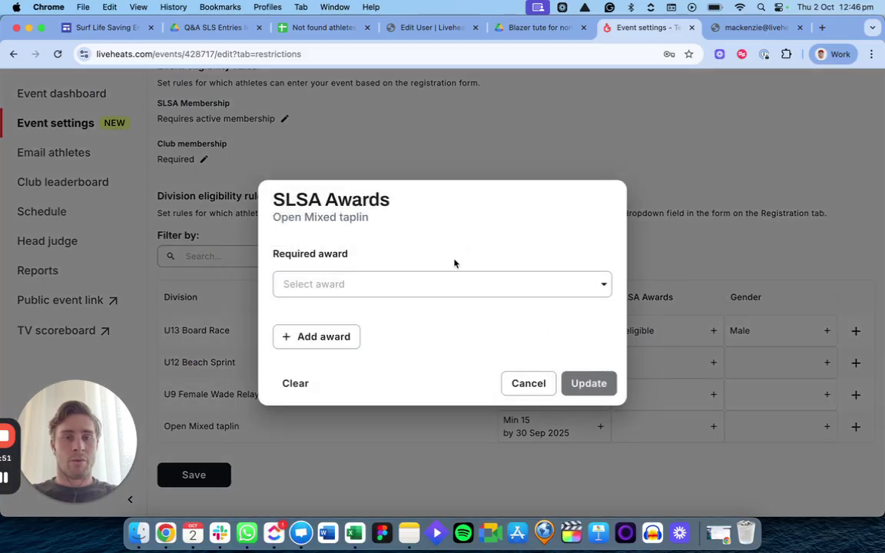
{"action": "left_click", "coordinate": [450, 278]}
{"action": "type", "text": "br"}
{"action": "left_click", "coordinate": [417, 333]}
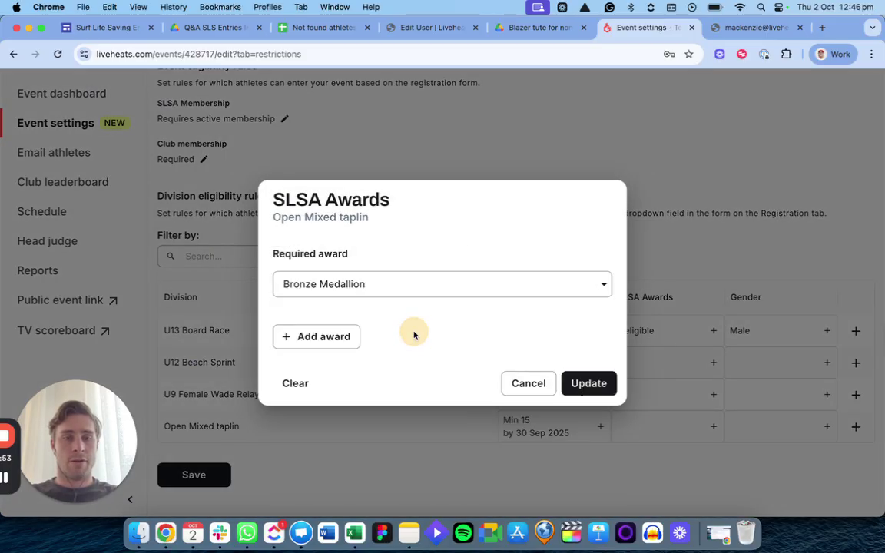
{"action": "left_click", "coordinate": [350, 336]}
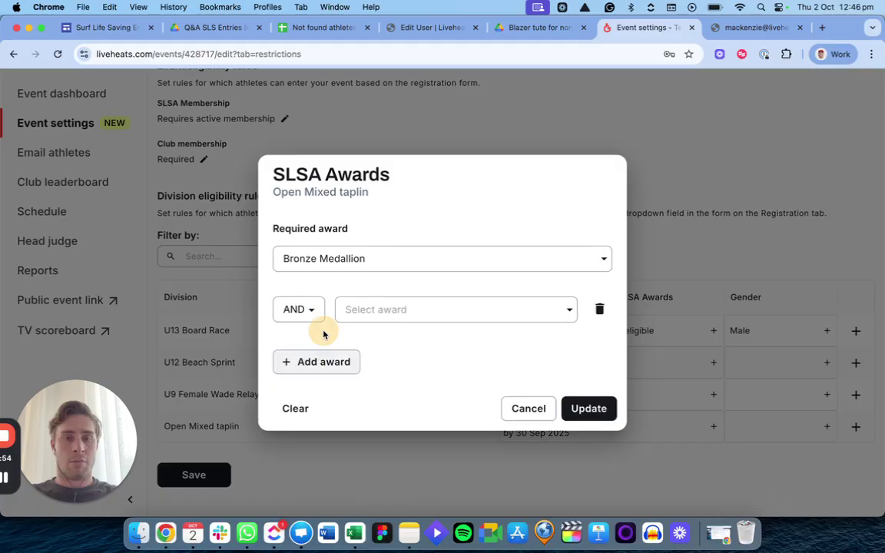
{"action": "left_click", "coordinate": [373, 307]}
{"action": "scroll", "coordinate": [453, 224], "scroll_direction": "down", "scroll_amount": 5}
{"action": "scroll", "coordinate": [455, 223], "scroll_direction": "up", "scroll_amount": 5}
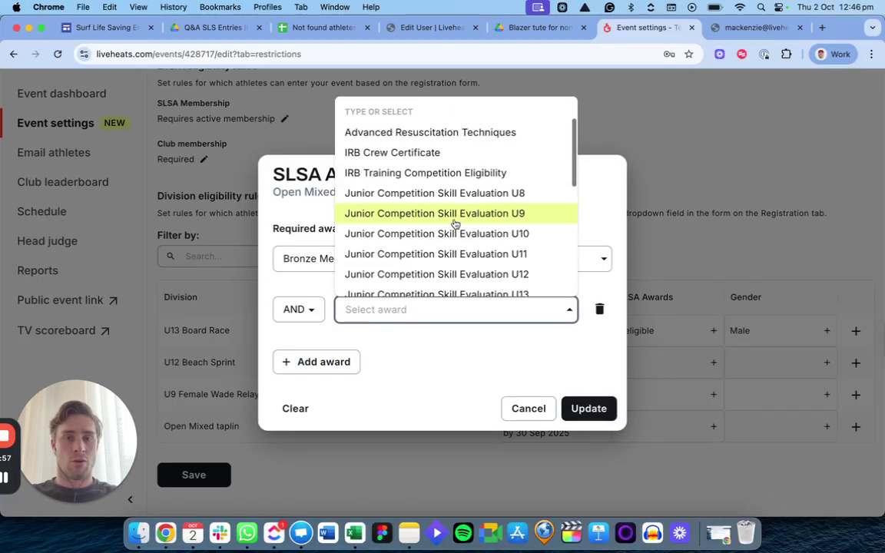
{"action": "scroll", "coordinate": [459, 191], "scroll_direction": "down", "scroll_amount": 4}
{"action": "left_click", "coordinate": [515, 408]}
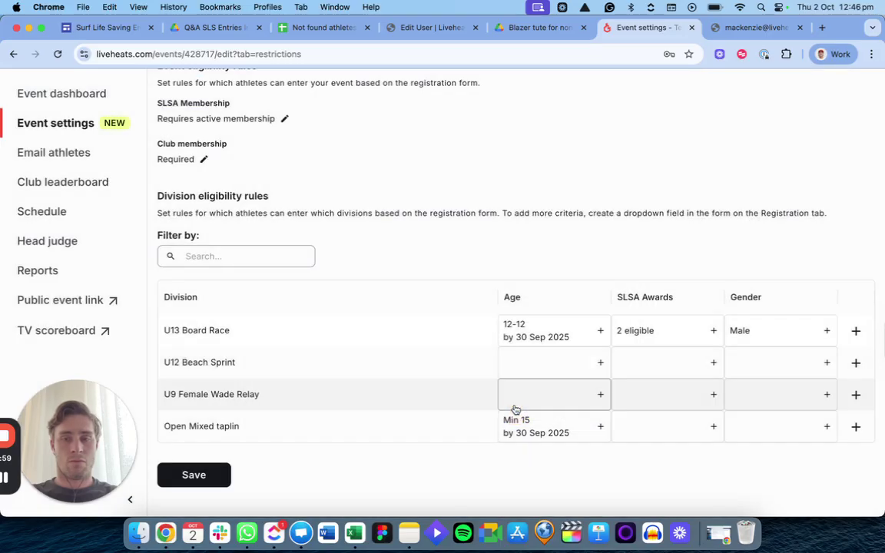
Add an SLSA Awards restriction to the Open Mixed taplin division with Bronze Medallion as the required award.
{"action": "left_click", "coordinate": [685, 420]}
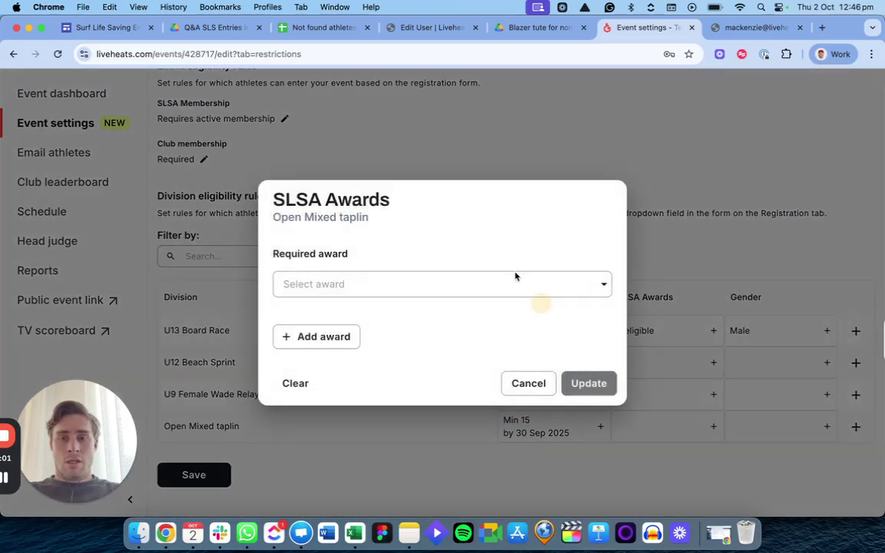
{"action": "left_click", "coordinate": [474, 280]}
{"action": "type", "text": "br"}
{"action": "left_click", "coordinate": [431, 331]}
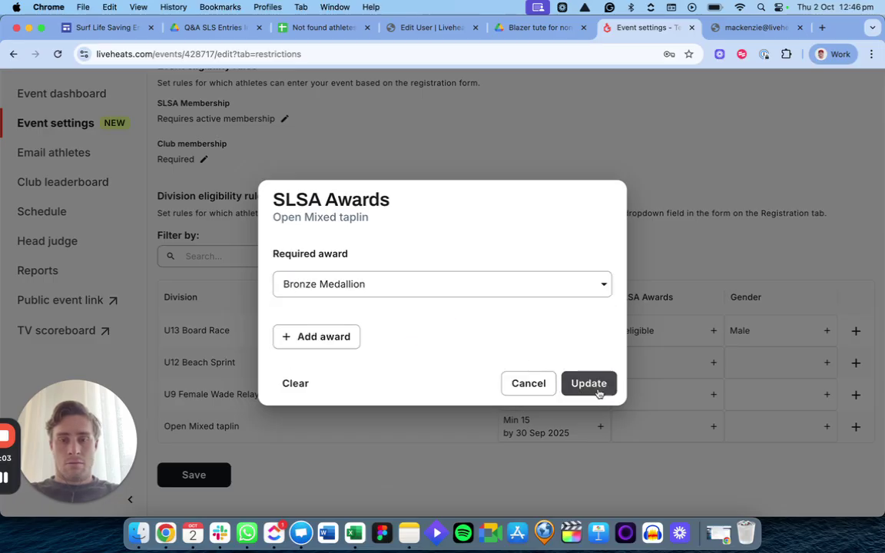
{"action": "left_click", "coordinate": [596, 381]}
Add a gender restriction to the Open Mixed taplin division with Male and Female as eligible options.
{"action": "left_click", "coordinate": [754, 433]}
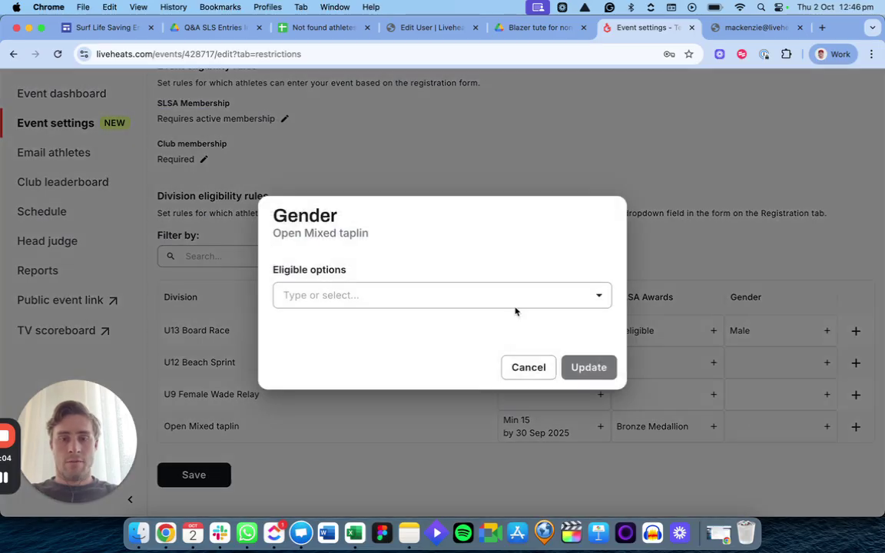
{"action": "left_click", "coordinate": [413, 288]}
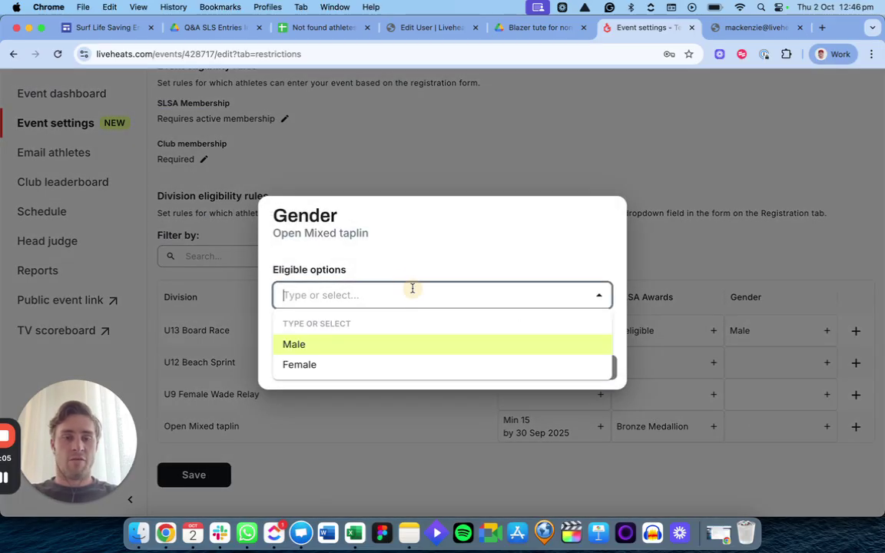
{"action": "left_click", "coordinate": [348, 345]}
{"action": "left_click", "coordinate": [335, 346]}
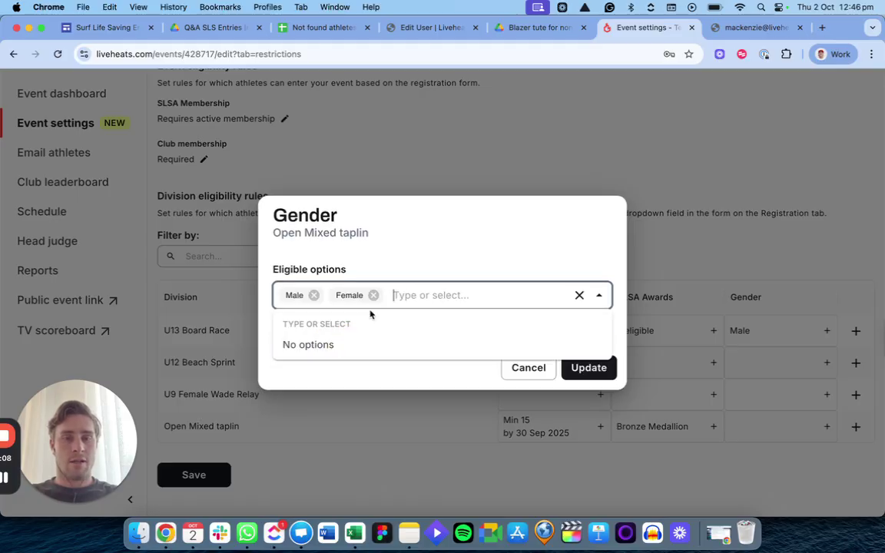
{"action": "left_click", "coordinate": [588, 367]}
Add gender minimums of 3 male and 3 female to the Open Mixed taplin division.
{"action": "left_click", "coordinate": [856, 427]}
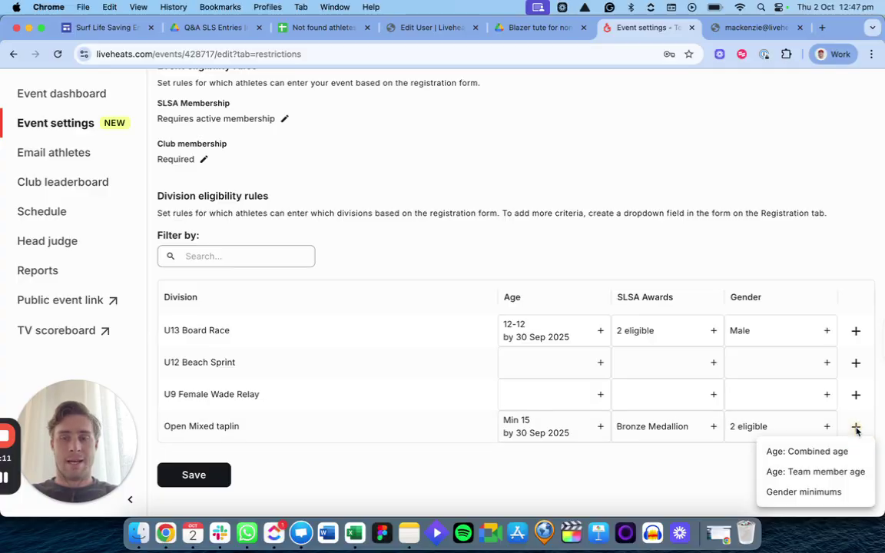
{"action": "left_click", "coordinate": [815, 495]}
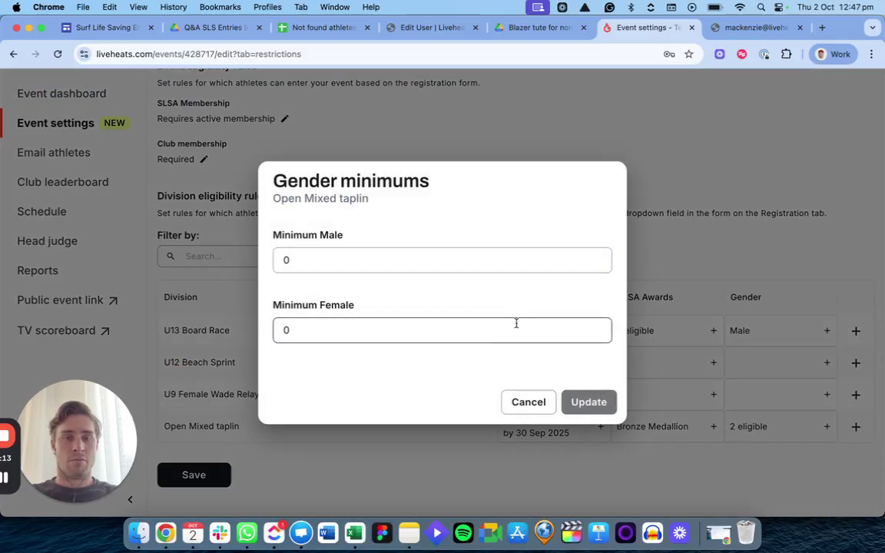
{"action": "left_click", "coordinate": [448, 260]}
{"action": "key", "text": "BackSpace"}
{"action": "type", "text": "3"}
{"action": "left_click", "coordinate": [351, 334]}
{"action": "key", "text": "BackSpace"}
{"action": "type", "text": "3"}
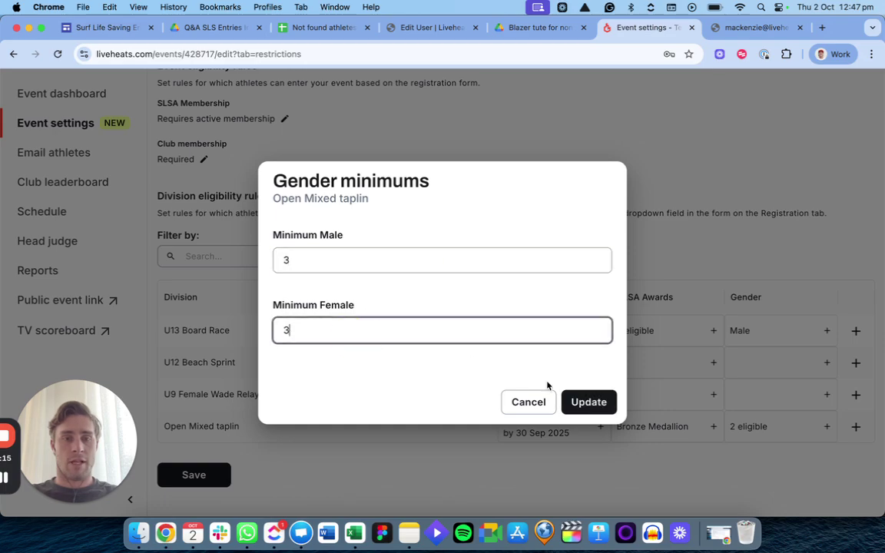
{"action": "left_click", "coordinate": [589, 402]}
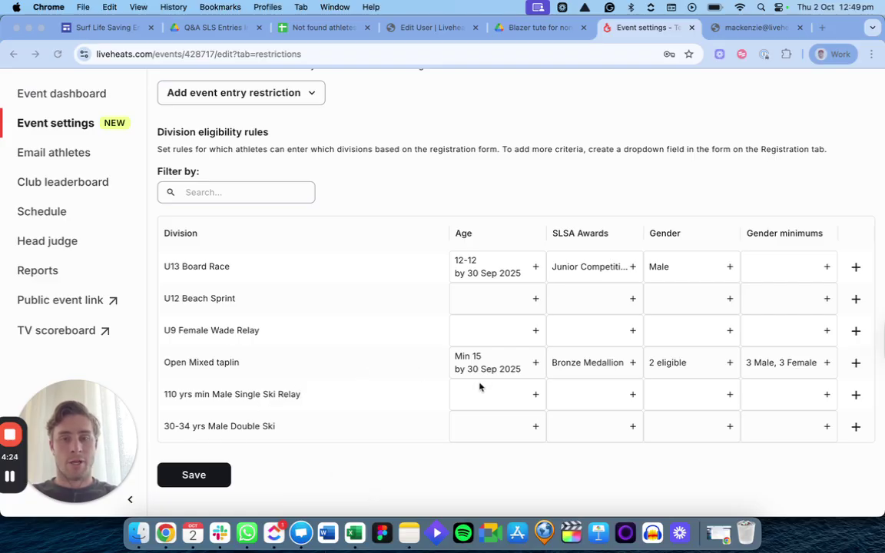
Add an age restriction to the 110 yrs min Male Single Ski Relay division with minimum age 30 by 30 Sep 2025.
{"action": "left_click", "coordinate": [490, 400]}
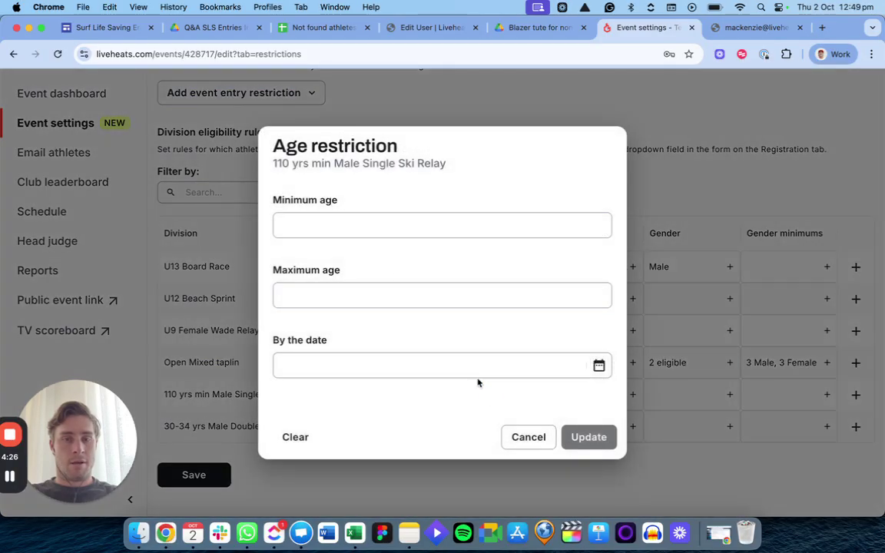
{"action": "left_click", "coordinate": [372, 226]}
{"action": "type", "text": "30"}
{"action": "left_click", "coordinate": [342, 366]}
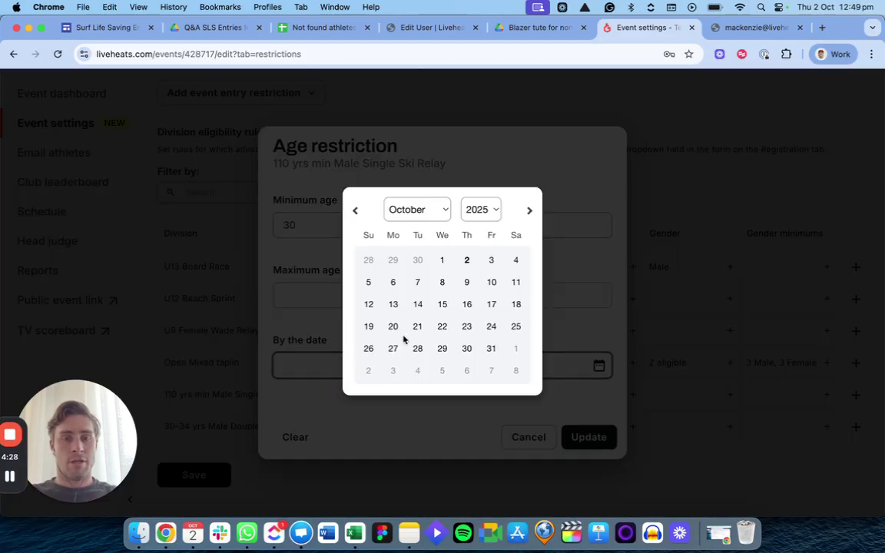
{"action": "left_click", "coordinate": [418, 260]}
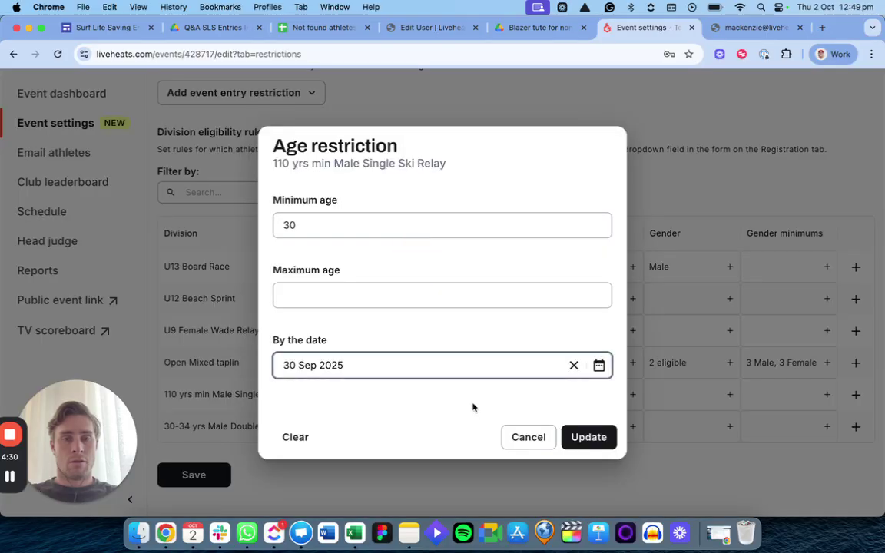
{"action": "left_click", "coordinate": [587, 436]}
Require the Bronze Medallion SLSA award for the 110 yrs min Male Single Ski Relay division.
{"action": "left_click", "coordinate": [606, 396]}
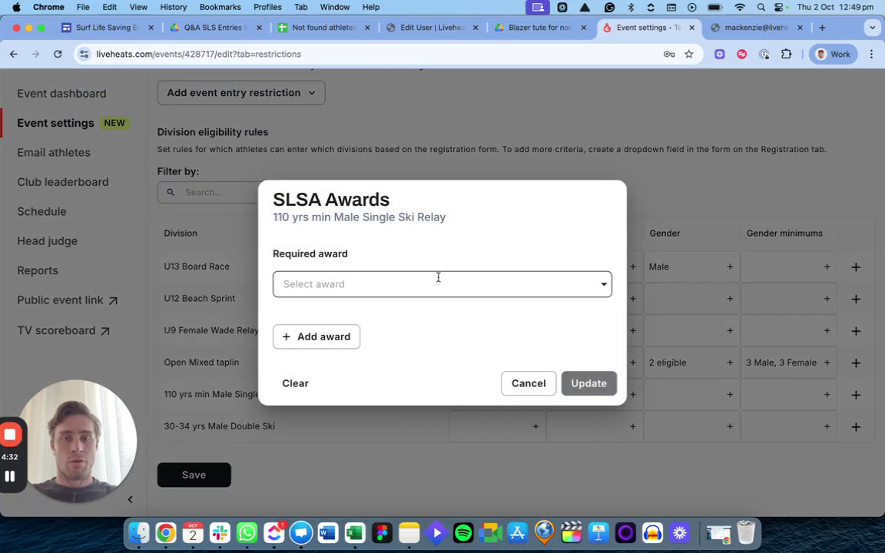
{"action": "left_click", "coordinate": [437, 279]}
{"action": "type", "text": "br"}
{"action": "left_click", "coordinate": [407, 332]}
{"action": "left_click", "coordinate": [587, 381]}
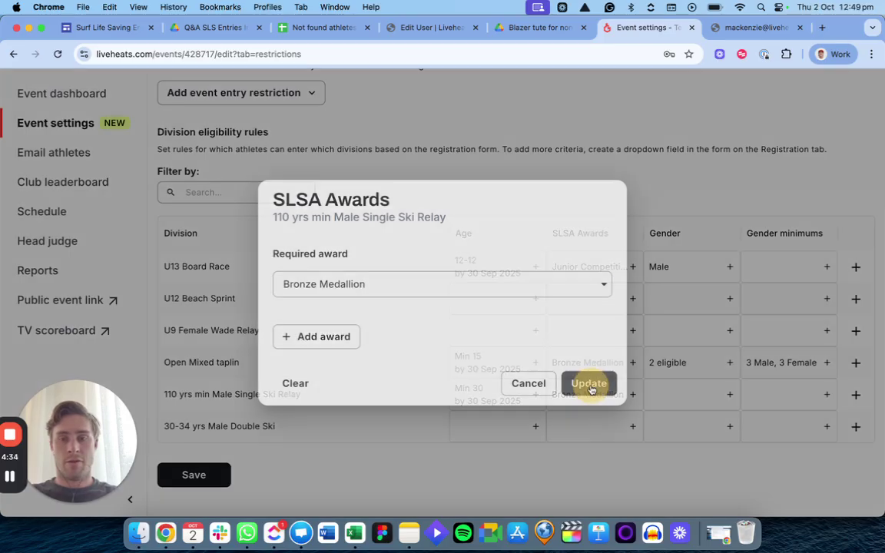
Restrict the 110 yrs min Male Single Ski Relay division's gender eligibility to Male.
{"action": "left_click", "coordinate": [651, 391]}
{"action": "left_click", "coordinate": [480, 289]}
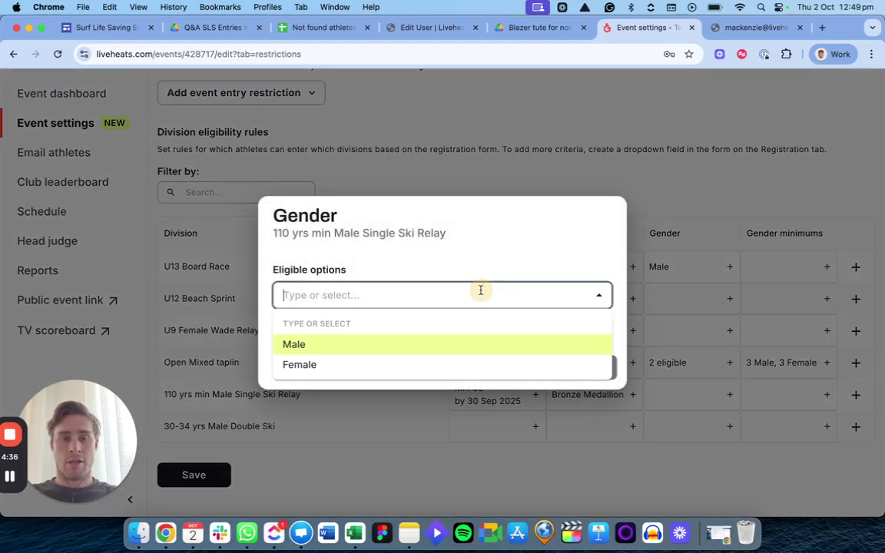
{"action": "left_click", "coordinate": [424, 343]}
{"action": "left_click", "coordinate": [591, 366]}
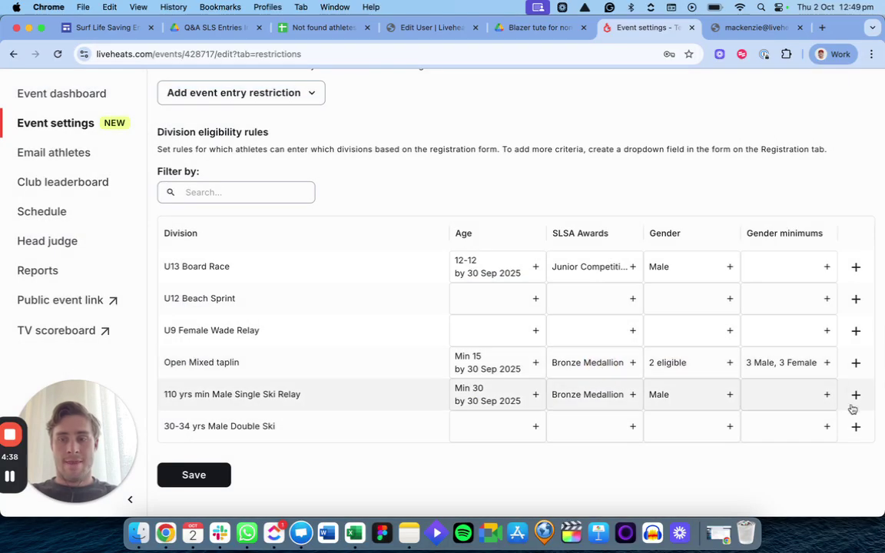
Add a combined age restriction to the 110 yrs min Male Single Ski Relay with maximum combined age 110 by 30 Sep 2025.
{"action": "left_click", "coordinate": [857, 396]}
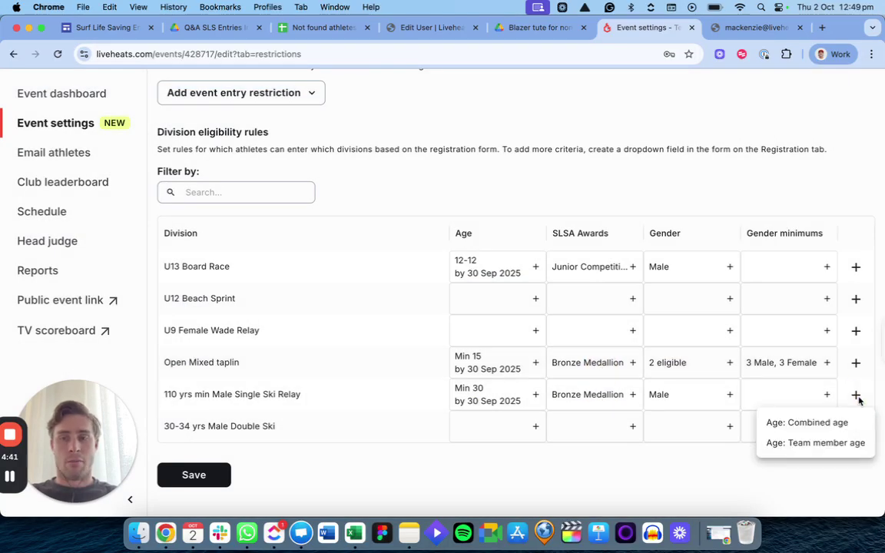
{"action": "left_click", "coordinate": [836, 423]}
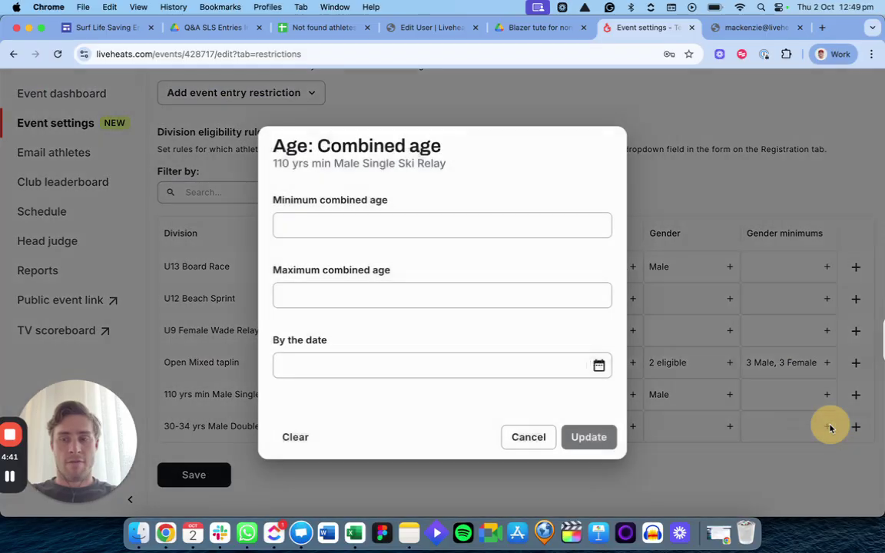
{"action": "left_click", "coordinate": [355, 297]}
{"action": "type", "text": "110"}
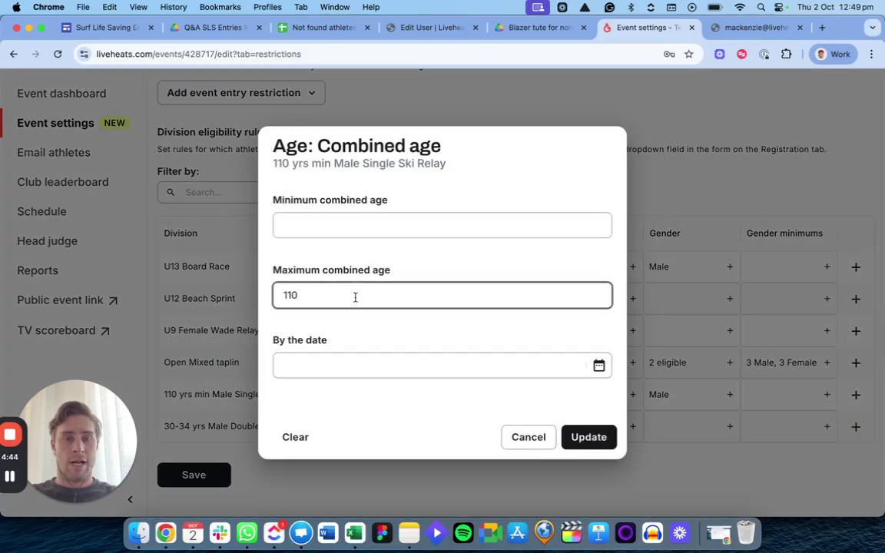
{"action": "left_click", "coordinate": [364, 365]}
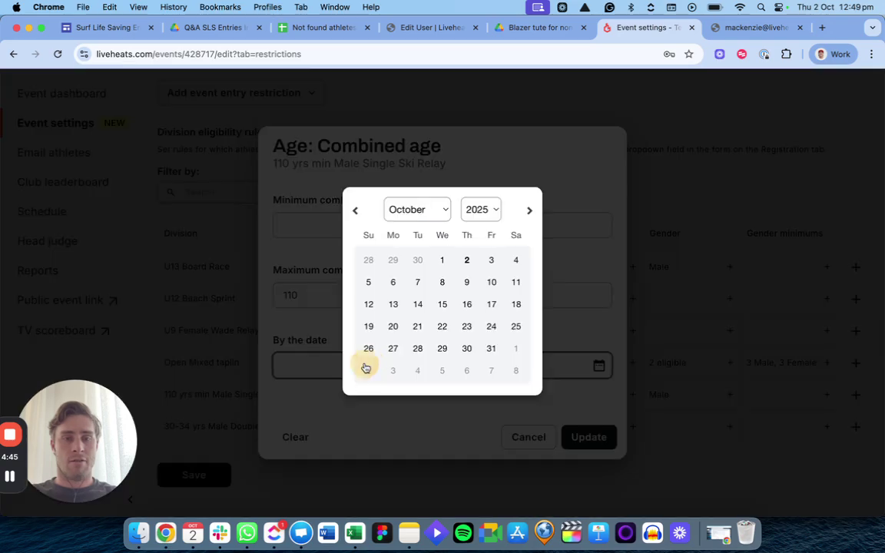
{"action": "left_click", "coordinate": [417, 261]}
{"action": "left_click", "coordinate": [588, 436]}
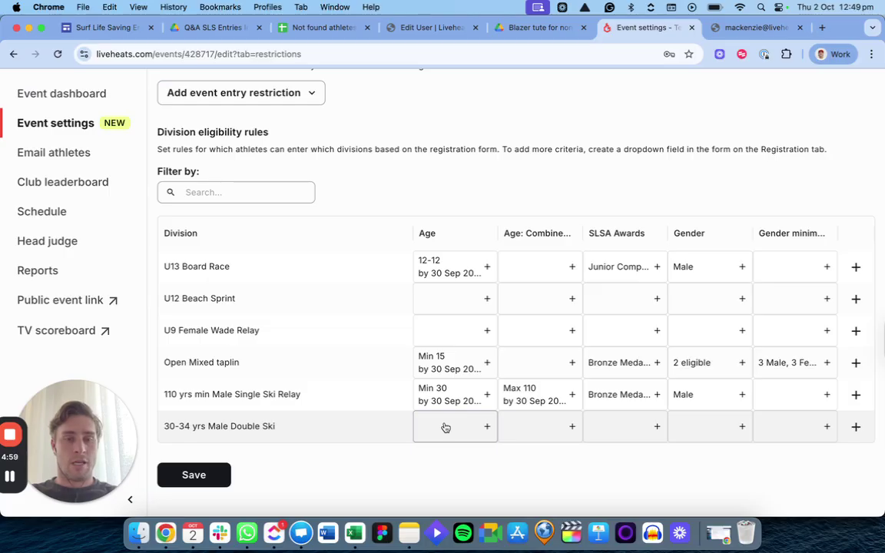
Add an age restriction to the 30-34 yrs Male Double Ski division with minimum age 30 by 30 Sep 2025.
{"action": "left_click", "coordinate": [445, 427]}
{"action": "left_click", "coordinate": [419, 225]}
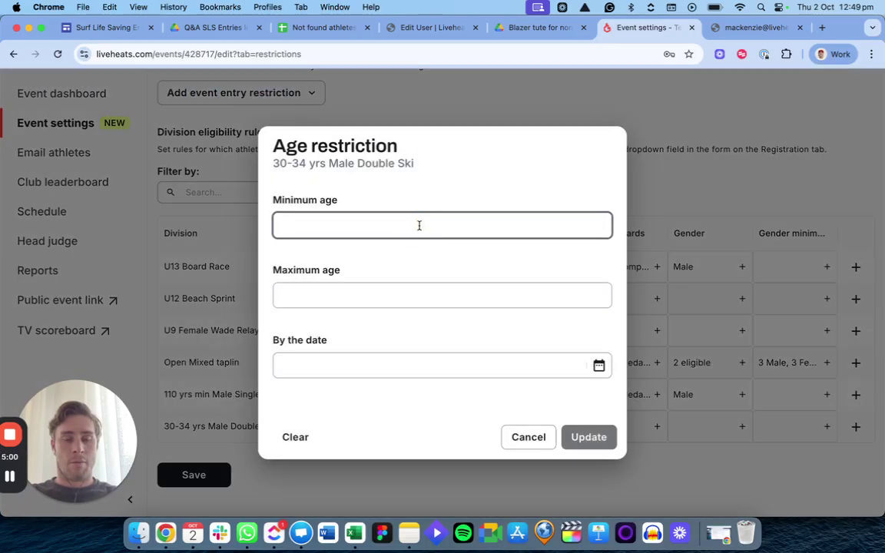
{"action": "type", "text": "30"}
{"action": "left_click", "coordinate": [380, 367]}
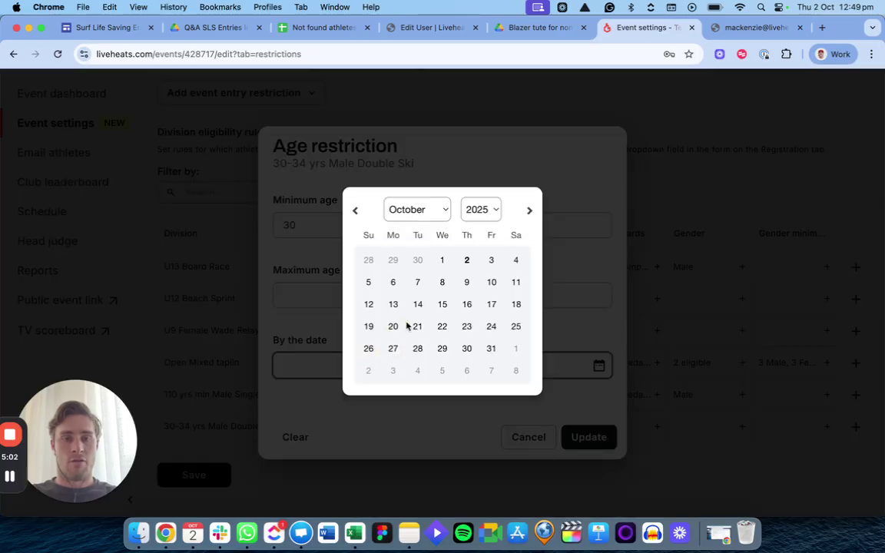
{"action": "left_click", "coordinate": [418, 262]}
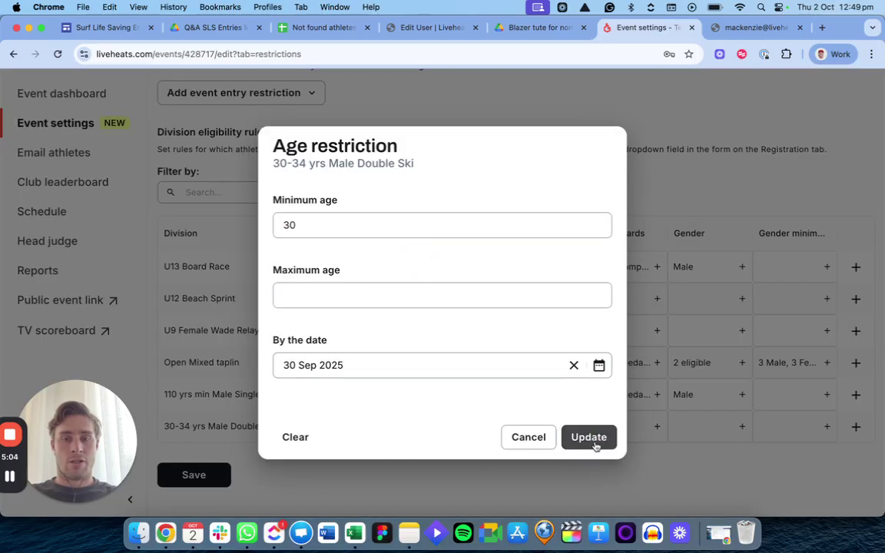
{"action": "left_click", "coordinate": [595, 444]}
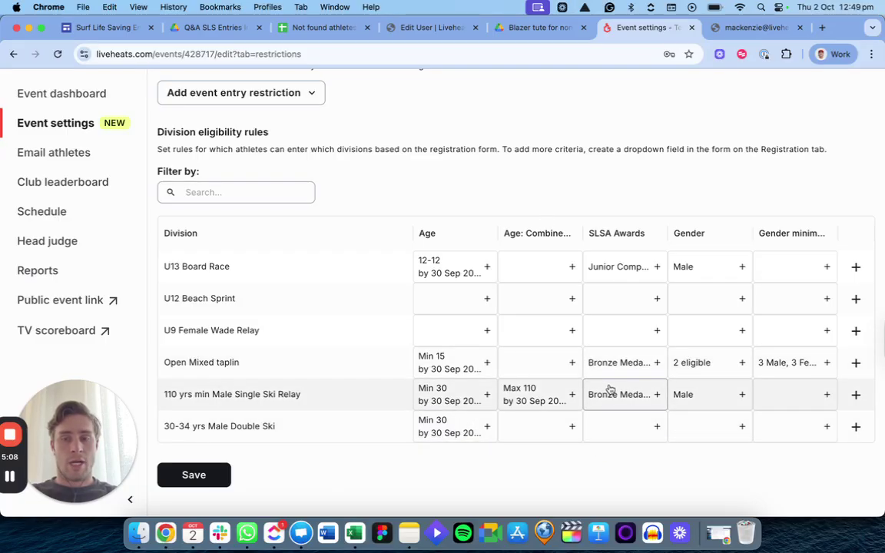
Require the Bronze Medallion SLSA award for the 30-34 yrs Male Double Ski division.
{"action": "left_click", "coordinate": [619, 425]}
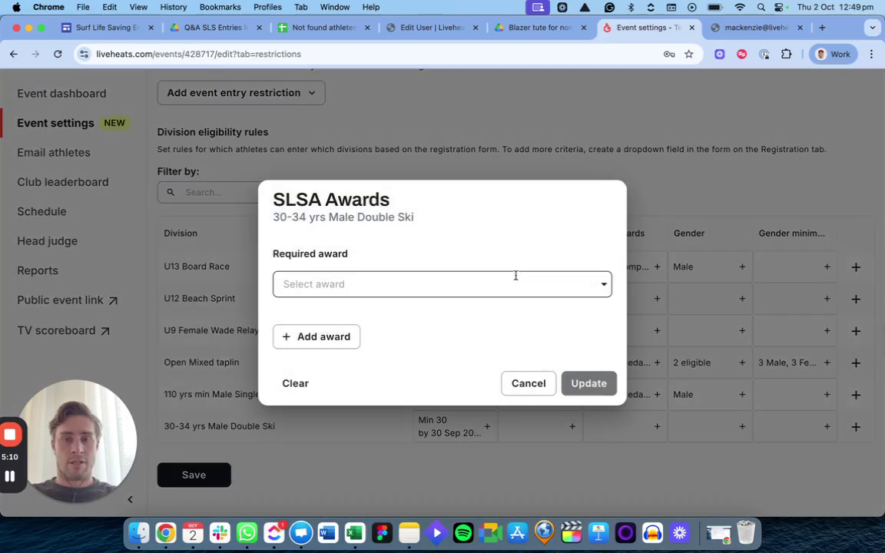
{"action": "left_click", "coordinate": [516, 279]}
{"action": "left_click", "coordinate": [400, 352]}
{"action": "left_click", "coordinate": [607, 384]}
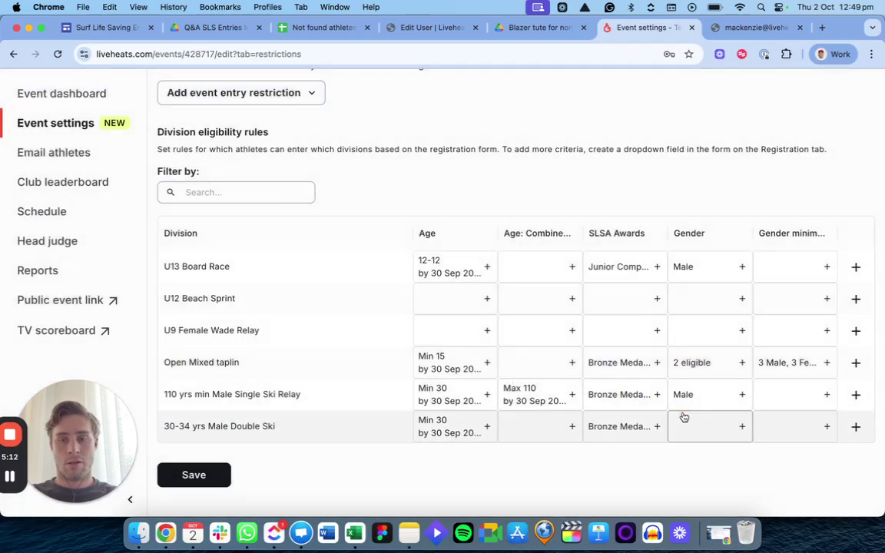
Restrict the 30-34 yrs Male Double Ski division's gender eligibility to Male.
{"action": "left_click", "coordinate": [707, 428]}
{"action": "left_click", "coordinate": [568, 295]}
{"action": "left_click", "coordinate": [405, 344]}
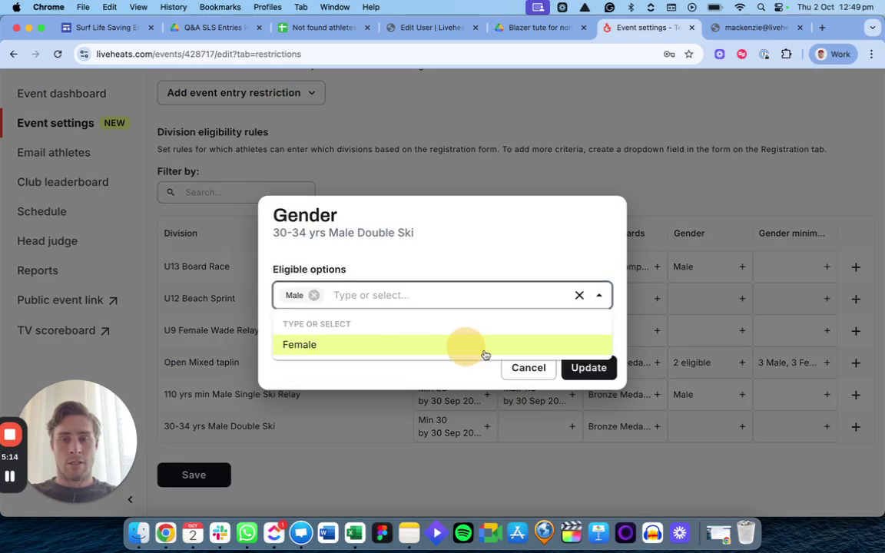
{"action": "left_click", "coordinate": [588, 367]}
Add a team member age restriction of 30 to 34 by 30 Sep 2025 to the 30-34 yrs Male Double Ski division and save.
{"action": "left_click", "coordinate": [854, 426]}
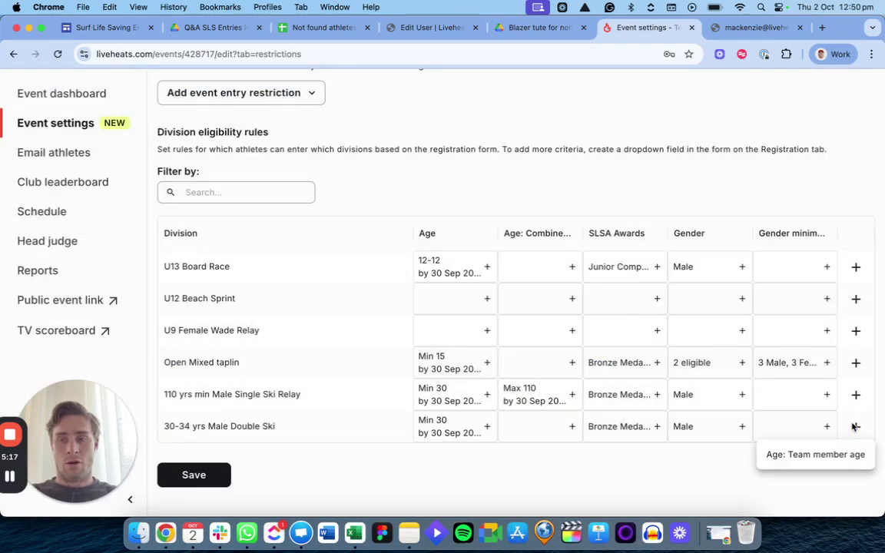
{"action": "left_click", "coordinate": [829, 455]}
{"action": "left_click", "coordinate": [341, 301]}
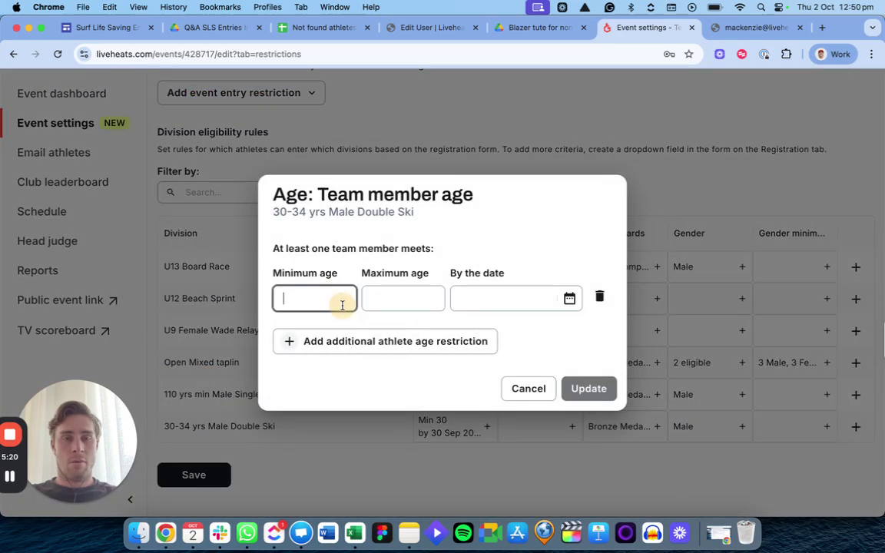
{"action": "type", "text": "30"}
{"action": "left_click", "coordinate": [400, 307]}
{"action": "type", "text": "34"}
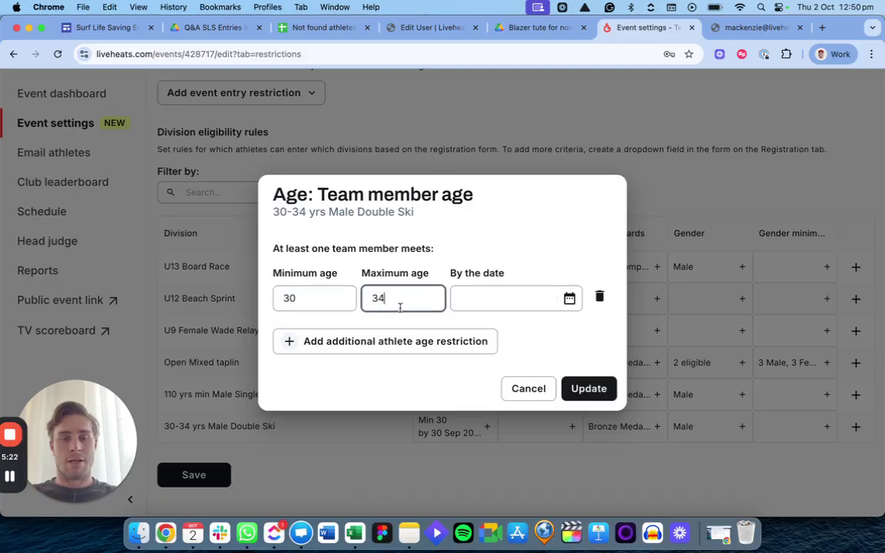
{"action": "left_click", "coordinate": [488, 300]}
{"action": "left_click", "coordinate": [418, 259]}
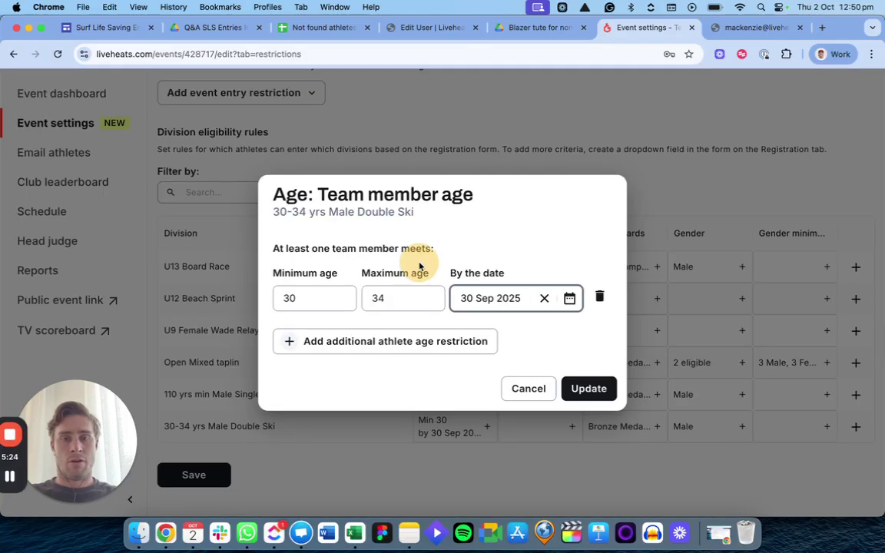
{"action": "left_click", "coordinate": [600, 392]}
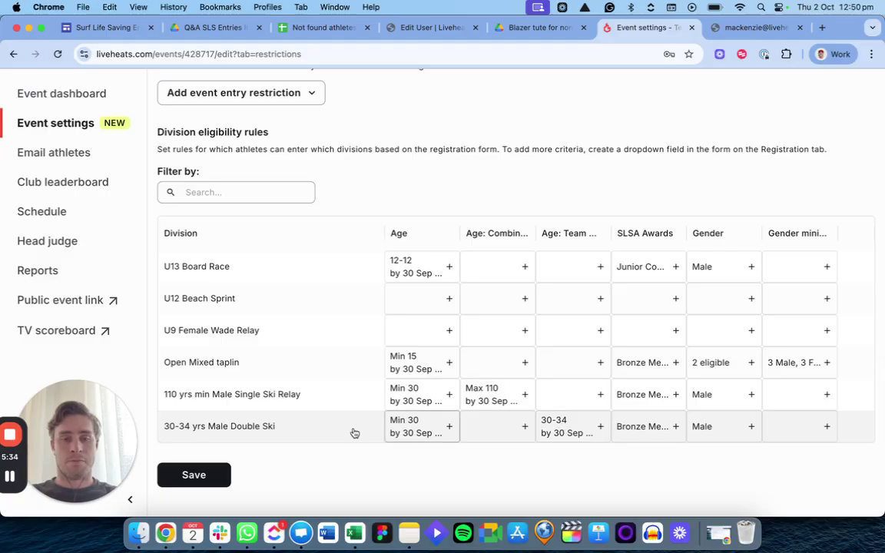
{"action": "left_click", "coordinate": [10, 478]}
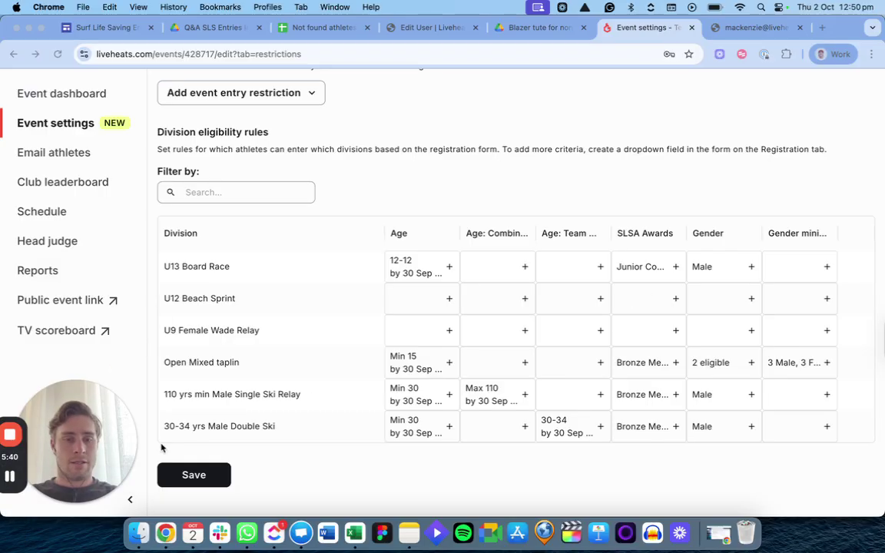
{"action": "left_click", "coordinate": [192, 474]}
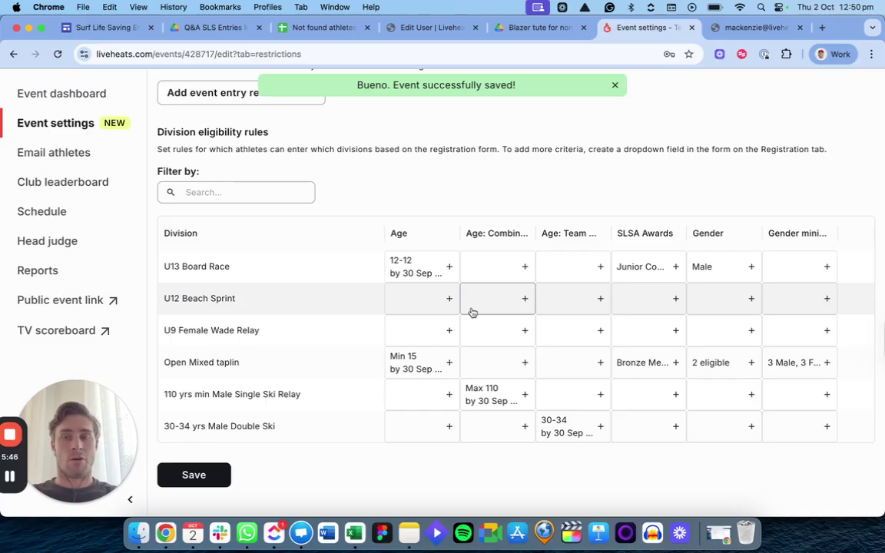
Enable registration fees for the event, priced at AUD 40 per division and AUD 0 per additional division.
{"action": "scroll", "coordinate": [473, 312], "scroll_direction": "up", "scroll_amount": 5}
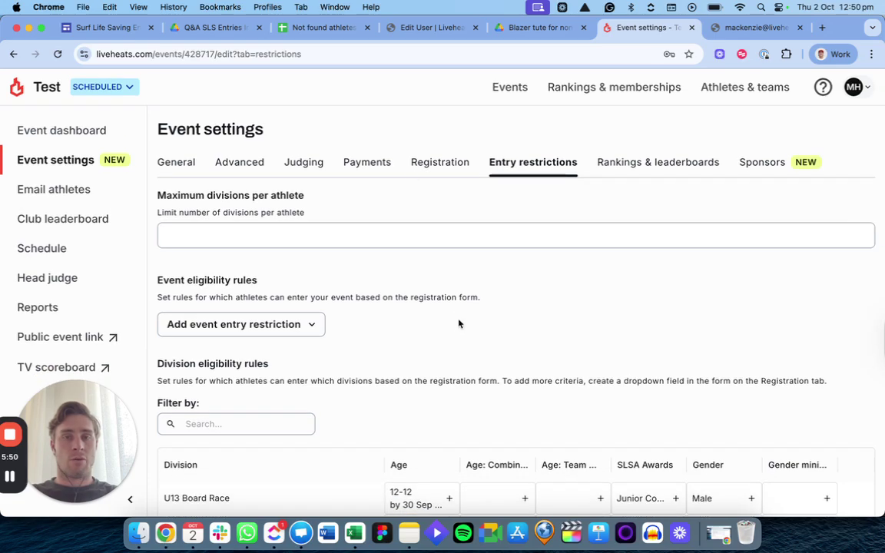
{"action": "left_click", "coordinate": [356, 165]}
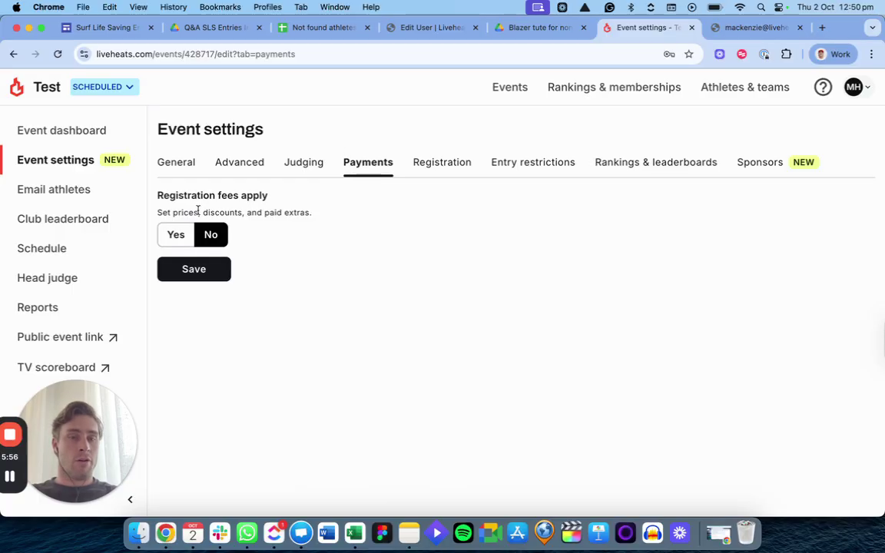
{"action": "left_click", "coordinate": [115, 93]}
{"action": "left_click", "coordinate": [280, 135]}
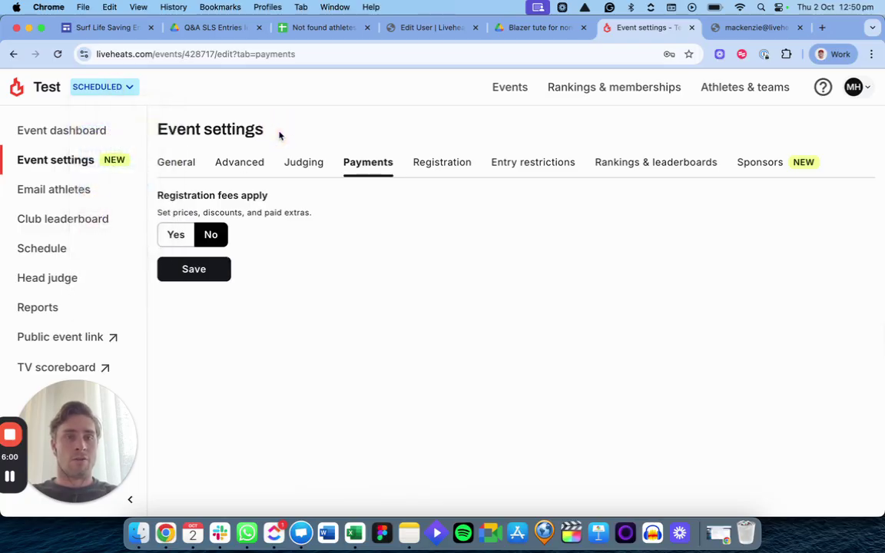
{"action": "left_click", "coordinate": [172, 241]}
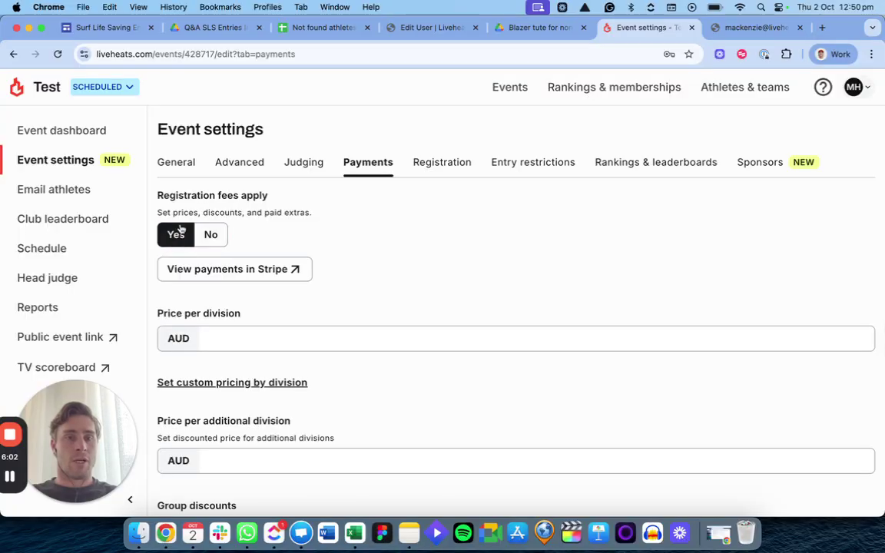
{"action": "left_click", "coordinate": [223, 336]}
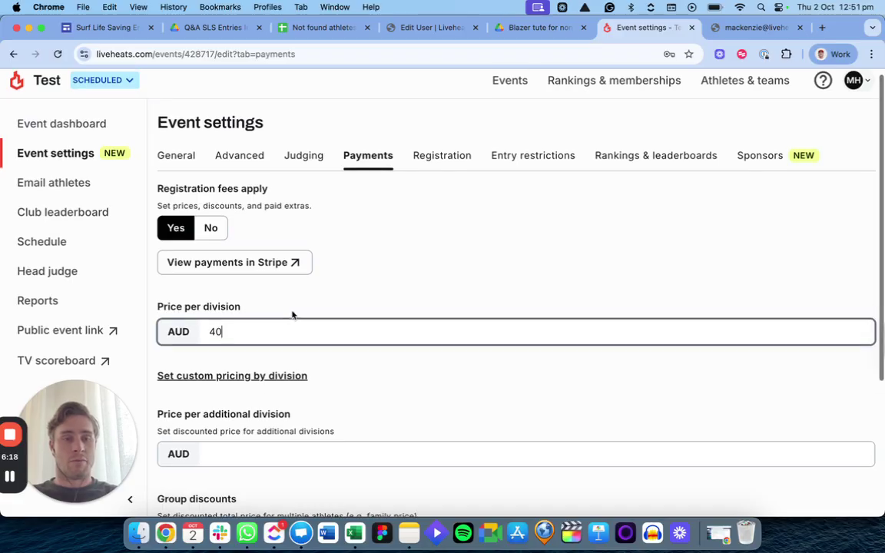
{"action": "scroll", "coordinate": [285, 330], "scroll_direction": "down", "scroll_amount": 2}
{"action": "left_click", "coordinate": [239, 389]}
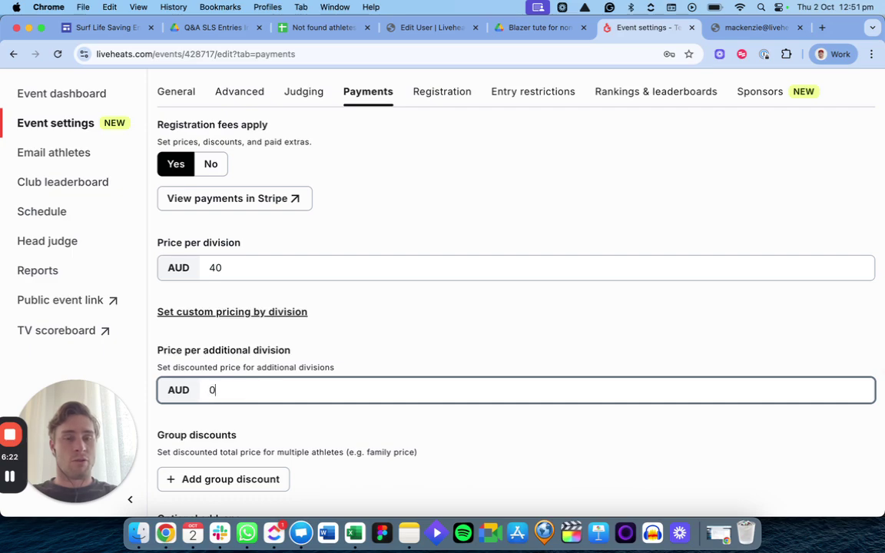
Add custom division pricing entries for U9 Female Wade Relay, 110 yrs min Male Single Ski Relay and Open Mixed taplin.
{"action": "left_click", "coordinate": [259, 313]}
{"action": "left_click", "coordinate": [251, 336]}
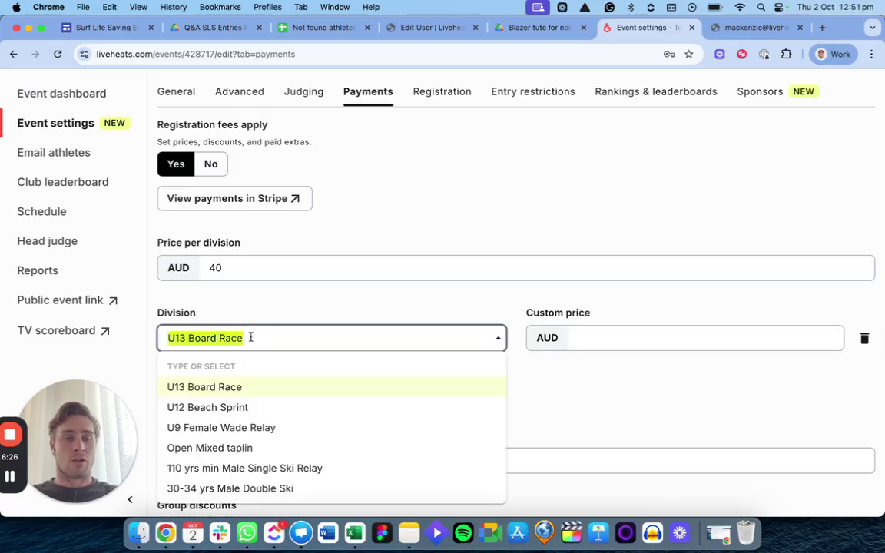
{"action": "type", "text": "rel"}
{"action": "left_click", "coordinate": [268, 394]}
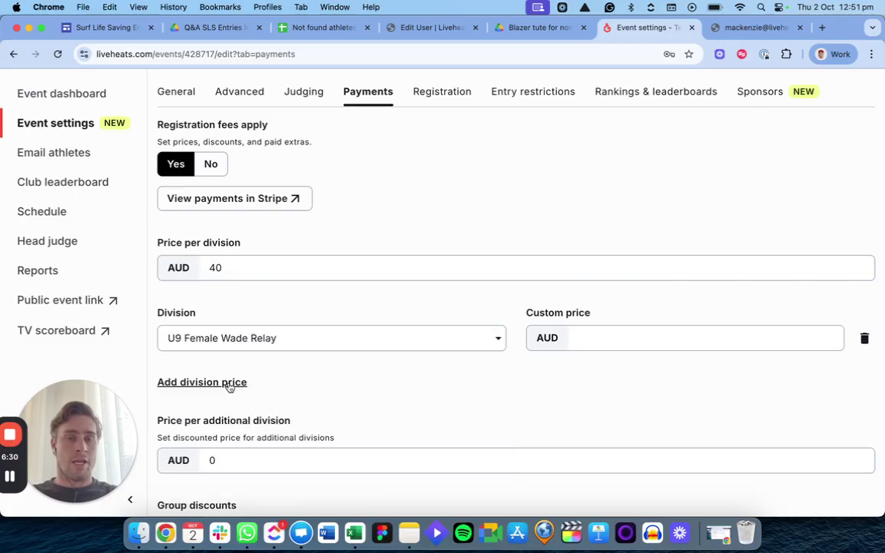
{"action": "left_click", "coordinate": [228, 381]}
{"action": "left_click", "coordinate": [241, 407]}
{"action": "left_click", "coordinate": [270, 361]}
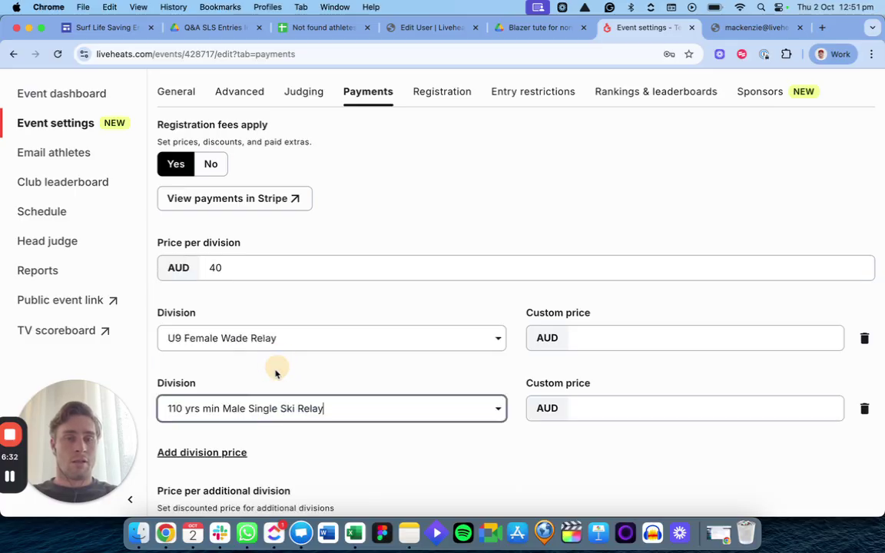
{"action": "left_click", "coordinate": [227, 452]}
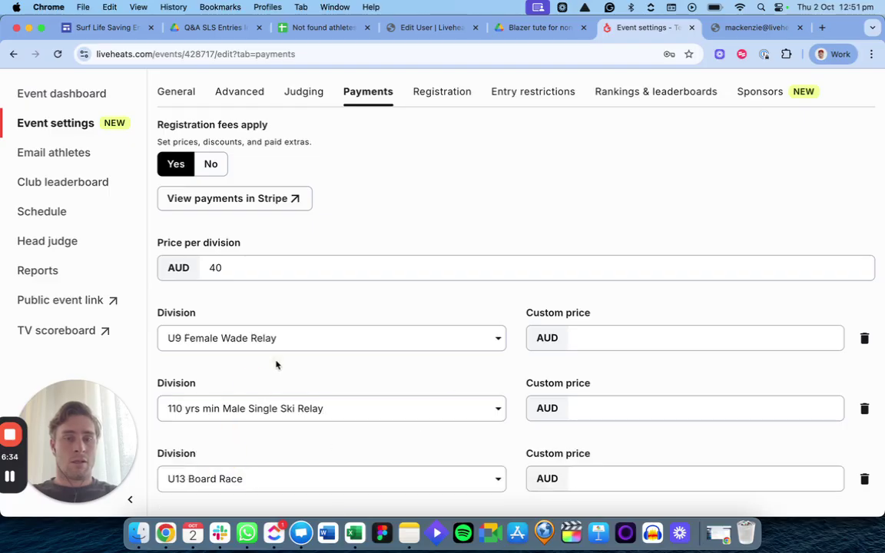
{"action": "left_click", "coordinate": [265, 475]}
{"action": "left_click", "coordinate": [266, 432]}
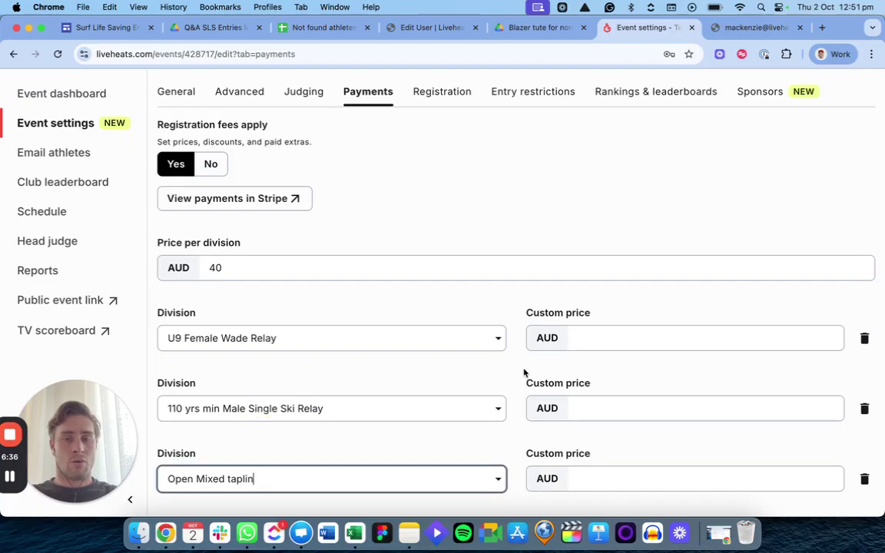
Set the custom price of the three listed divisions to AUD 0 and save the payment settings.
{"action": "left_click", "coordinate": [585, 338]}
{"action": "type", "text": "0"}
{"action": "left_click", "coordinate": [619, 411]}
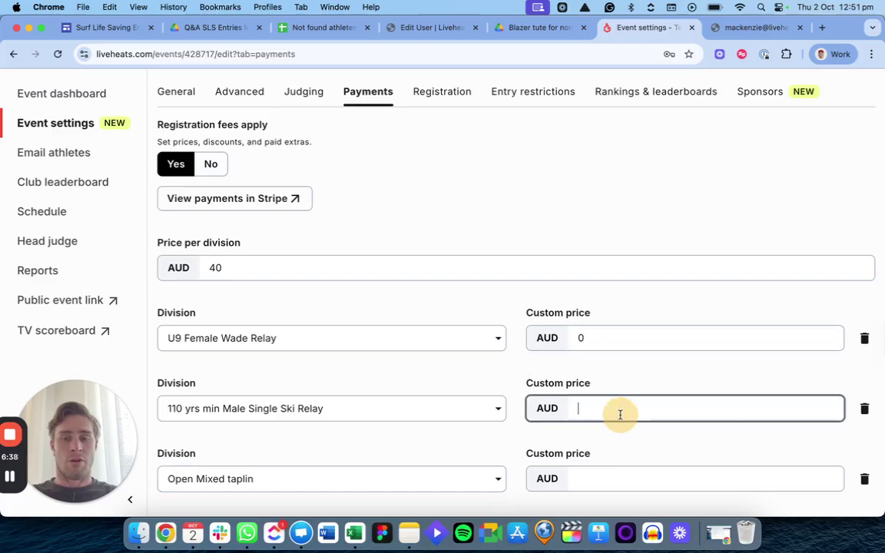
{"action": "type", "text": "0"}
{"action": "left_click", "coordinate": [601, 483]}
{"action": "type", "text": "0"}
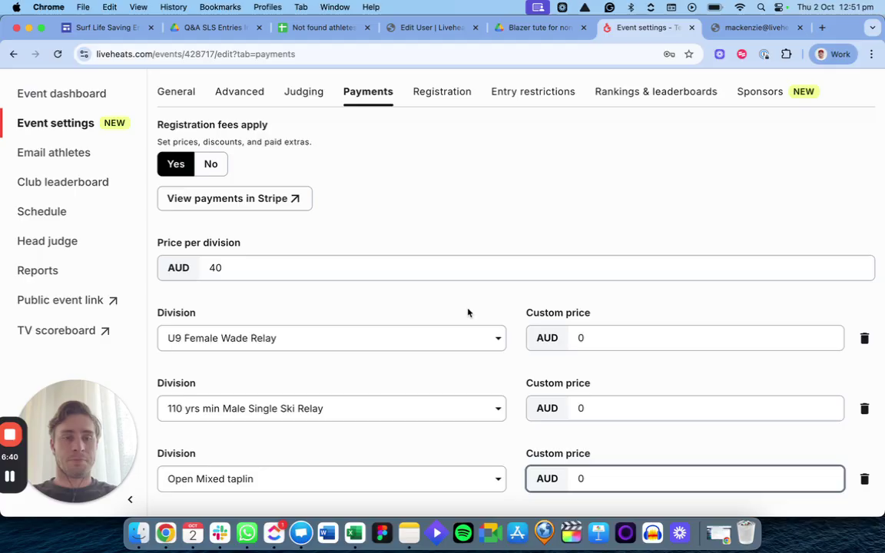
{"action": "scroll", "coordinate": [468, 312], "scroll_direction": "down", "scroll_amount": 5}
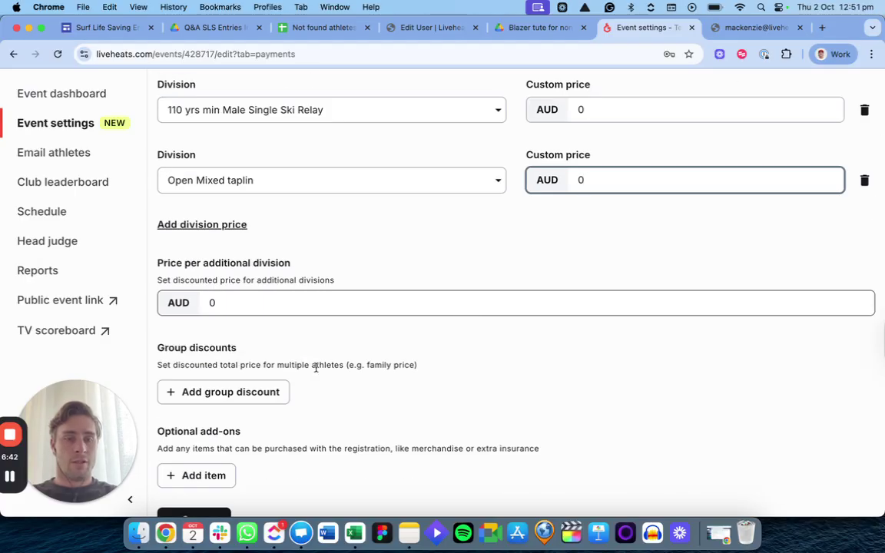
{"action": "scroll", "coordinate": [315, 368], "scroll_direction": "down", "scroll_amount": 1}
{"action": "left_click", "coordinate": [205, 475]}
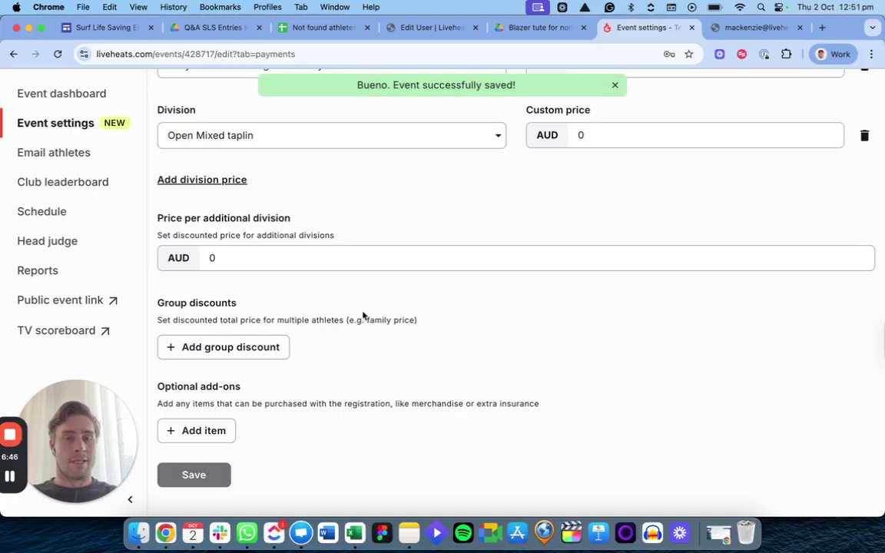
Review the event's general settings, including competing clubs and divisions, and its registration form fields.
{"action": "scroll", "coordinate": [363, 315], "scroll_direction": "up", "scroll_amount": 5}
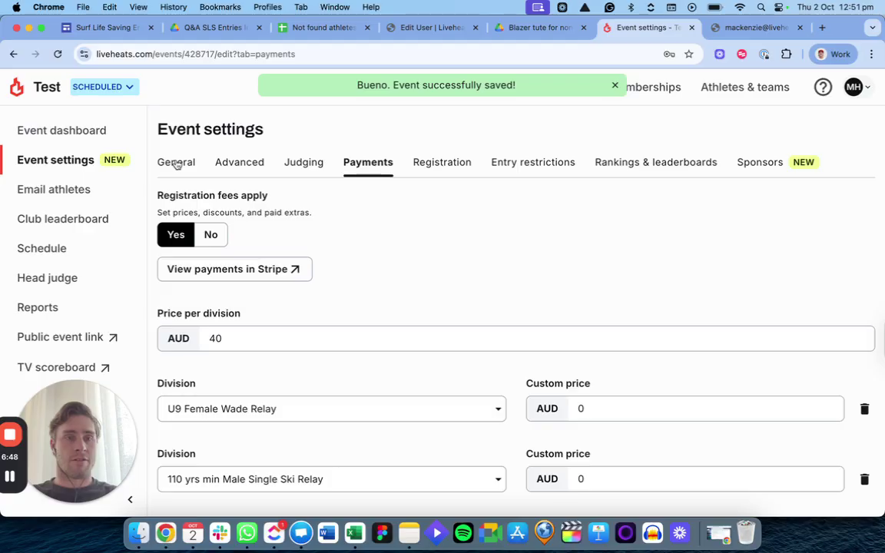
{"action": "left_click", "coordinate": [177, 163]}
{"action": "scroll", "coordinate": [319, 227], "scroll_direction": "down", "scroll_amount": 5}
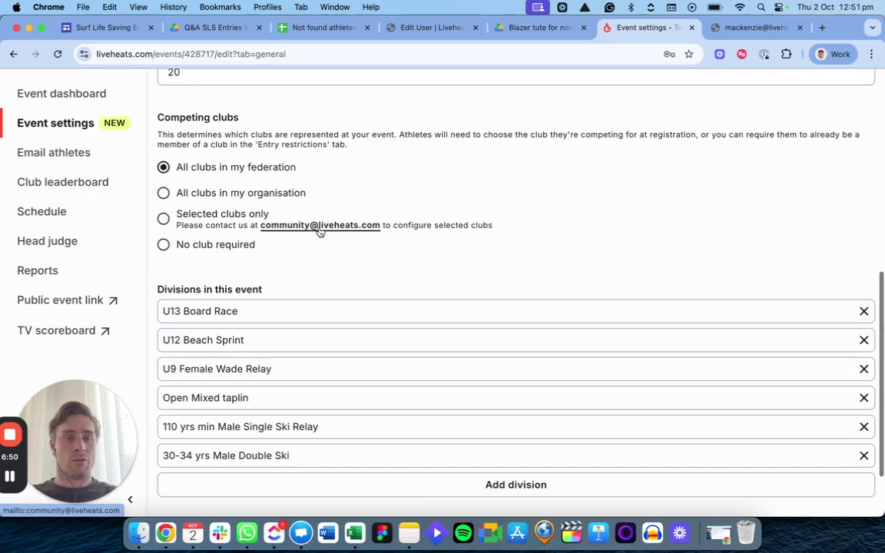
{"action": "scroll", "coordinate": [231, 201], "scroll_direction": "up", "scroll_amount": 1}
{"action": "scroll", "coordinate": [214, 191], "scroll_direction": "up", "scroll_amount": 5}
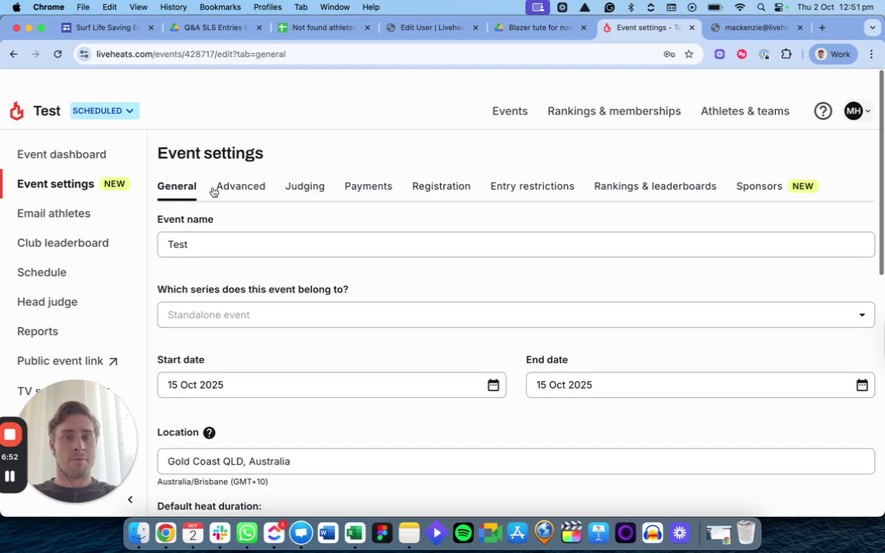
{"action": "left_click", "coordinate": [418, 162]}
{"action": "scroll", "coordinate": [413, 338], "scroll_direction": "down", "scroll_amount": 4}
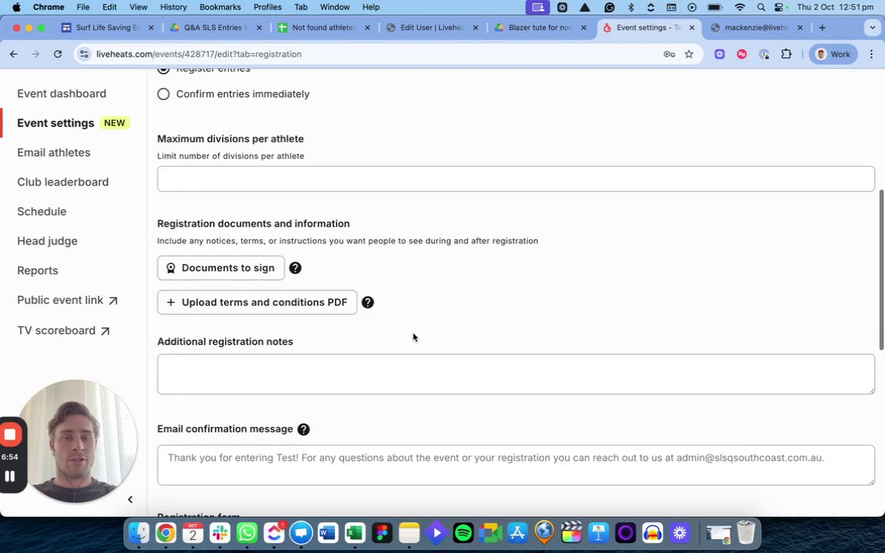
{"action": "scroll", "coordinate": [413, 338], "scroll_direction": "down", "scroll_amount": 6}
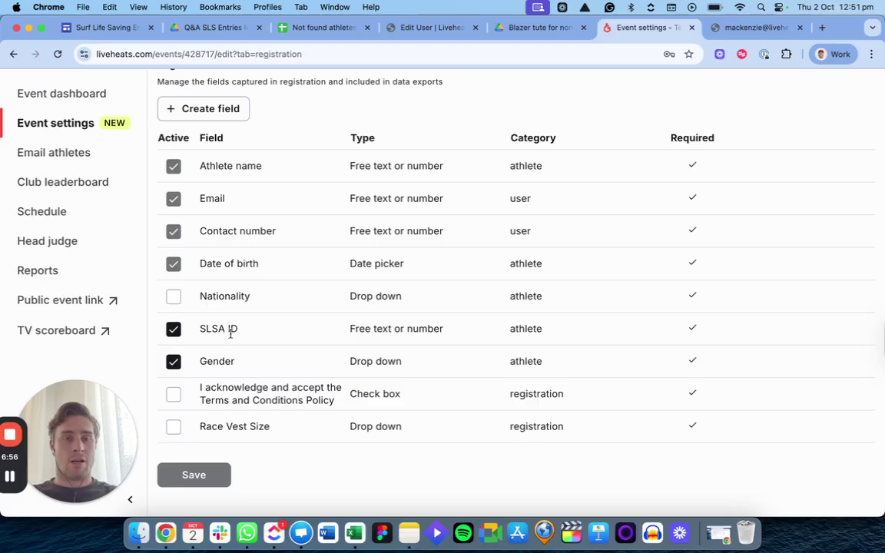
{"action": "scroll", "coordinate": [234, 364], "scroll_direction": "up", "scroll_amount": 10}
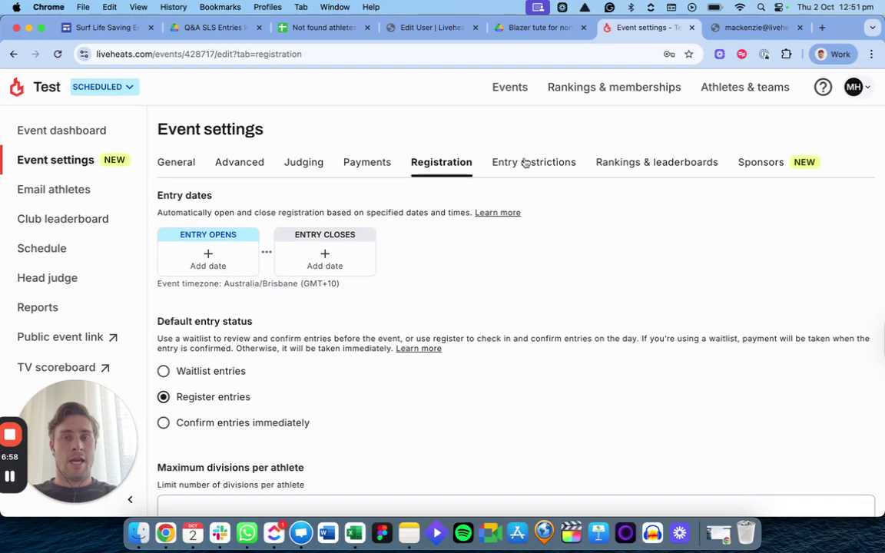
Add an event entry restriction that requires SLSA membership only.
{"action": "left_click", "coordinate": [524, 162]}
{"action": "scroll", "coordinate": [385, 255], "scroll_direction": "down", "scroll_amount": 1}
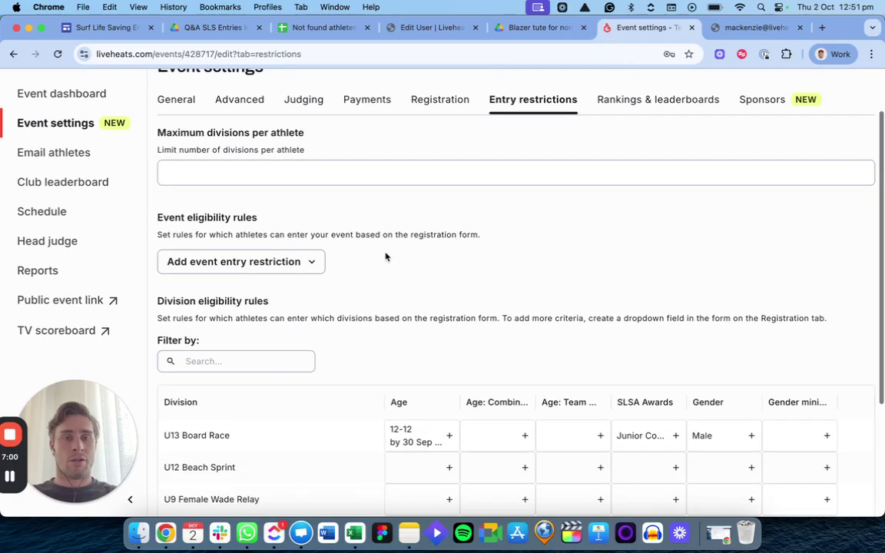
{"action": "left_click", "coordinate": [278, 264]}
{"action": "left_click", "coordinate": [232, 292]}
{"action": "left_click", "coordinate": [284, 312]}
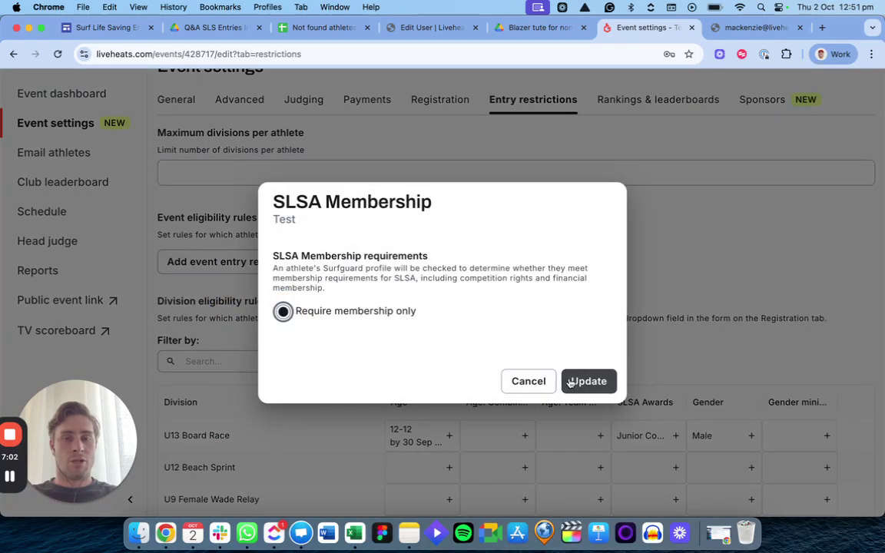
{"action": "left_click", "coordinate": [587, 381]}
Add an event restriction requiring athletes to be existing members of a competing club, and save the event.
{"action": "left_click", "coordinate": [225, 307]}
{"action": "left_click", "coordinate": [203, 330]}
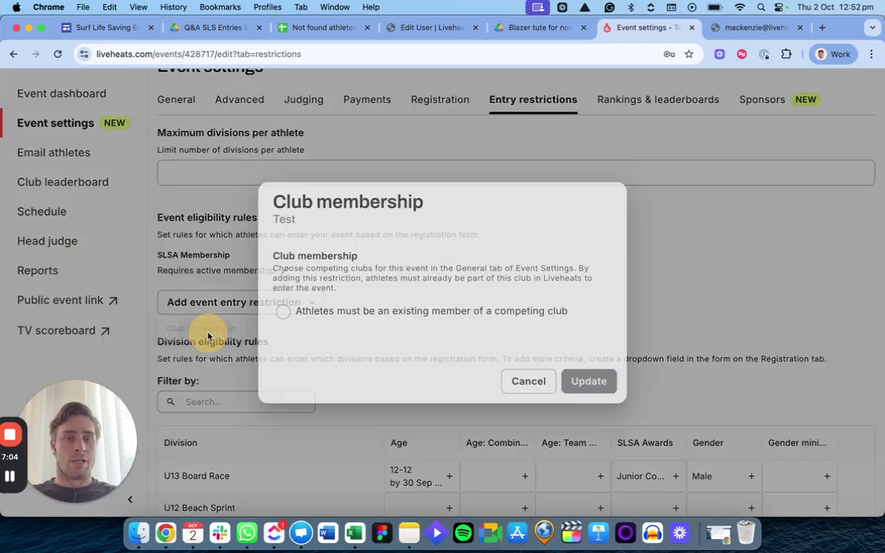
{"action": "left_click", "coordinate": [283, 311]}
{"action": "left_click", "coordinate": [579, 379]}
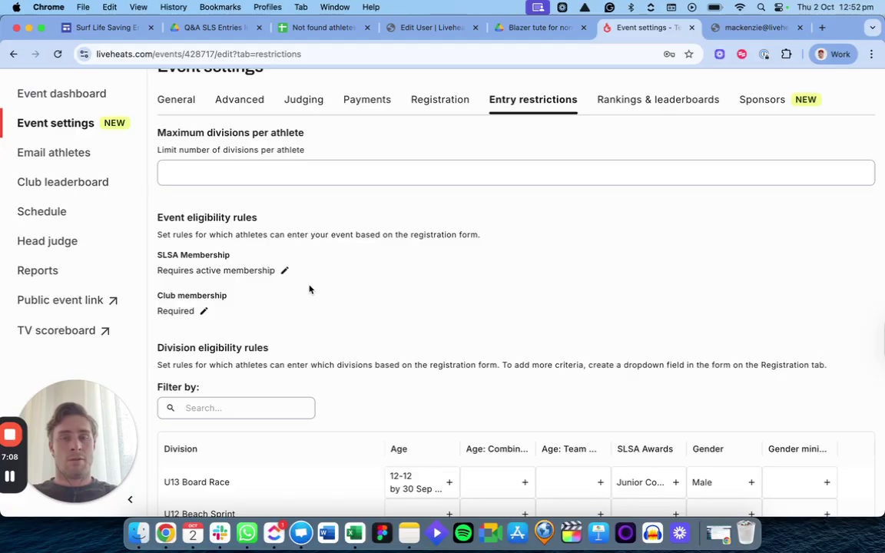
{"action": "scroll", "coordinate": [340, 357], "scroll_direction": "down", "scroll_amount": 5}
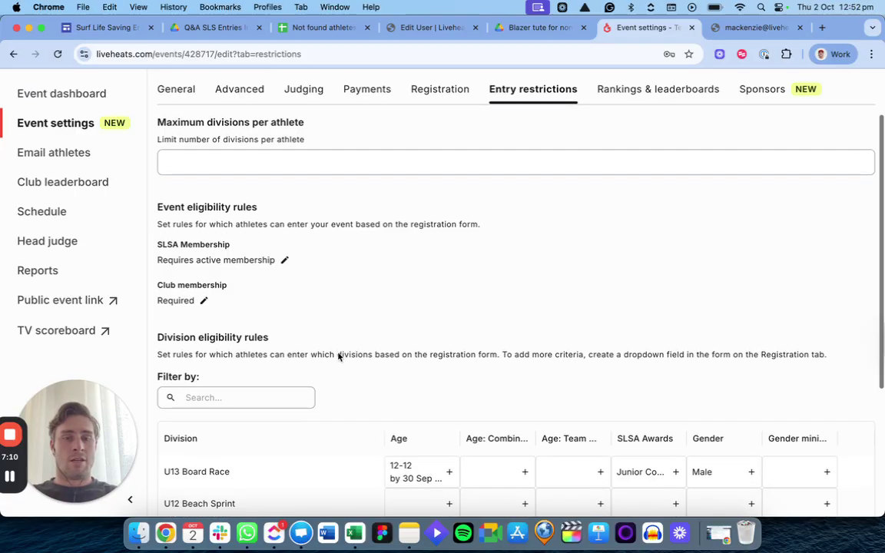
{"action": "left_click", "coordinate": [200, 472]}
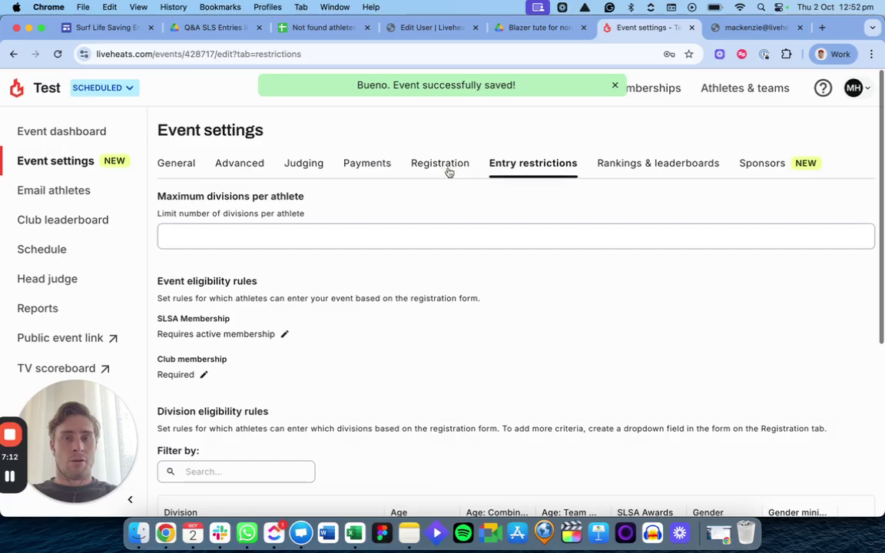
Review the event's payment settings, including the price per division and the custom division prices.
{"action": "left_click", "coordinate": [444, 167]}
{"action": "left_click", "coordinate": [348, 162]}
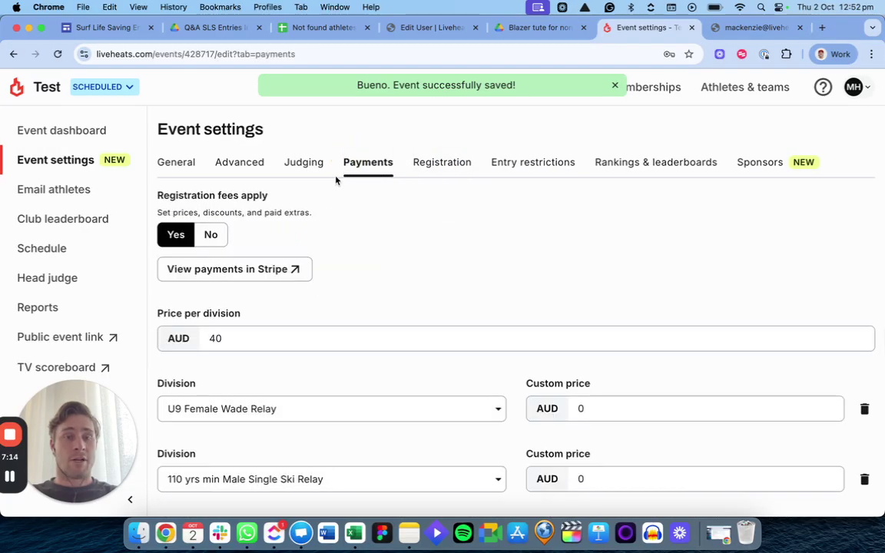
{"action": "scroll", "coordinate": [282, 249], "scroll_direction": "down", "scroll_amount": 3}
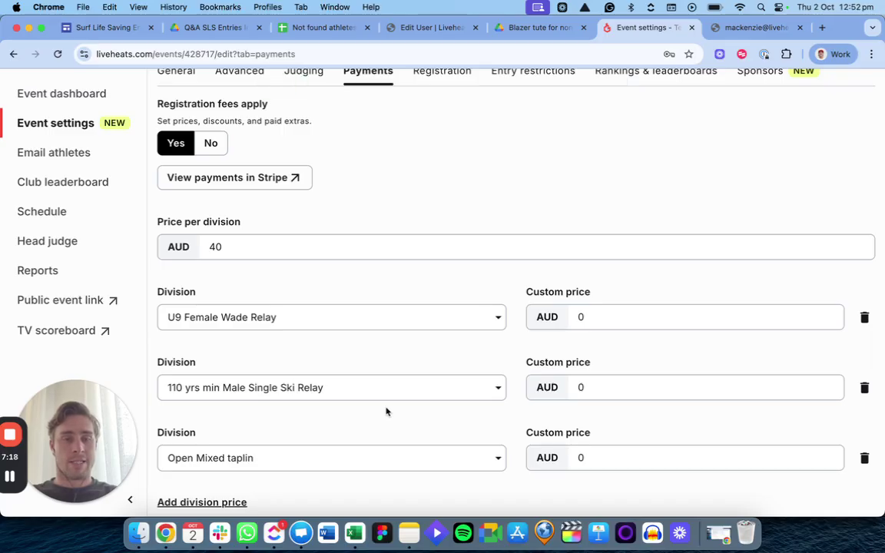
{"action": "scroll", "coordinate": [387, 412], "scroll_direction": "up", "scroll_amount": 3}
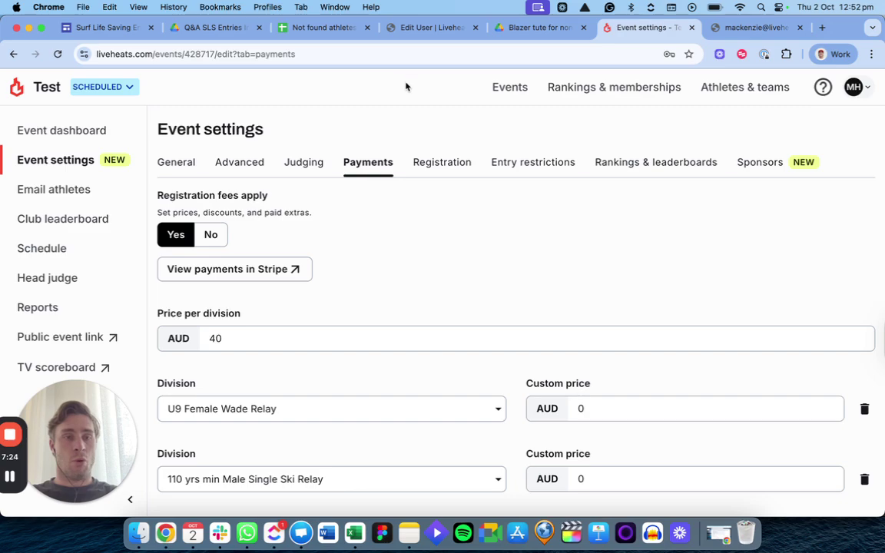
Set the event status to Entry Open, and open the public event page with its web address selected.
{"action": "left_click", "coordinate": [97, 87]}
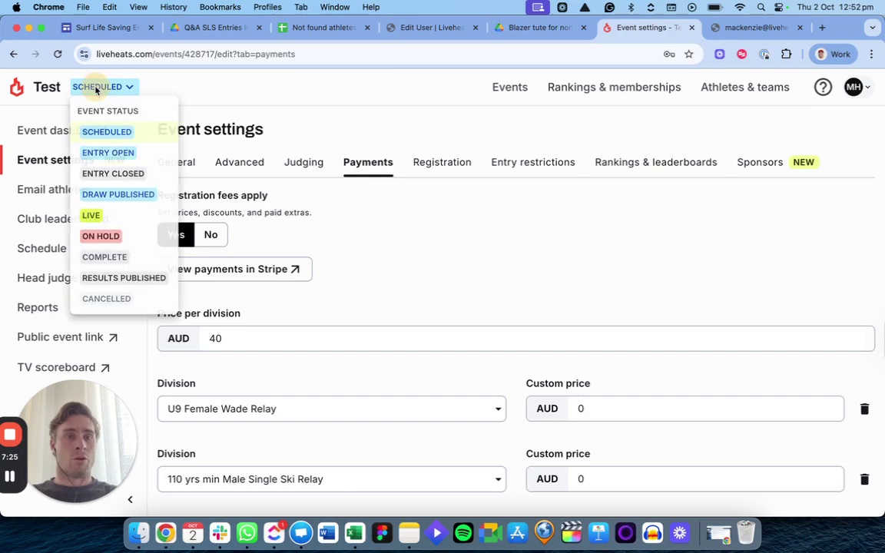
{"action": "left_click", "coordinate": [127, 153]}
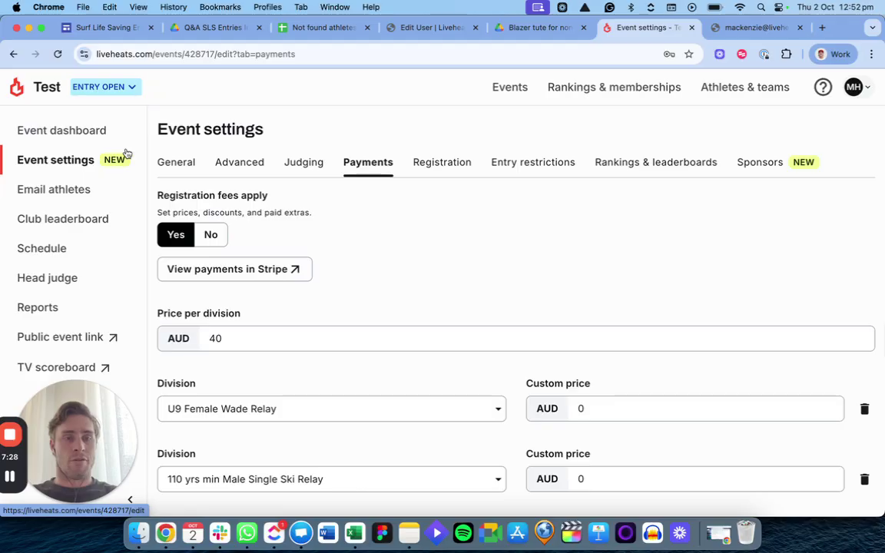
{"action": "left_click", "coordinate": [70, 341]}
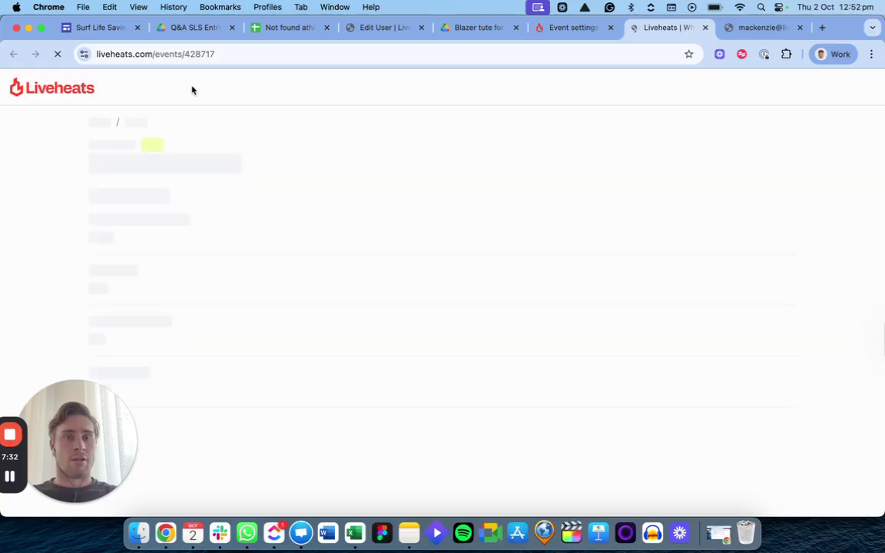
{"action": "left_click", "coordinate": [156, 54]}
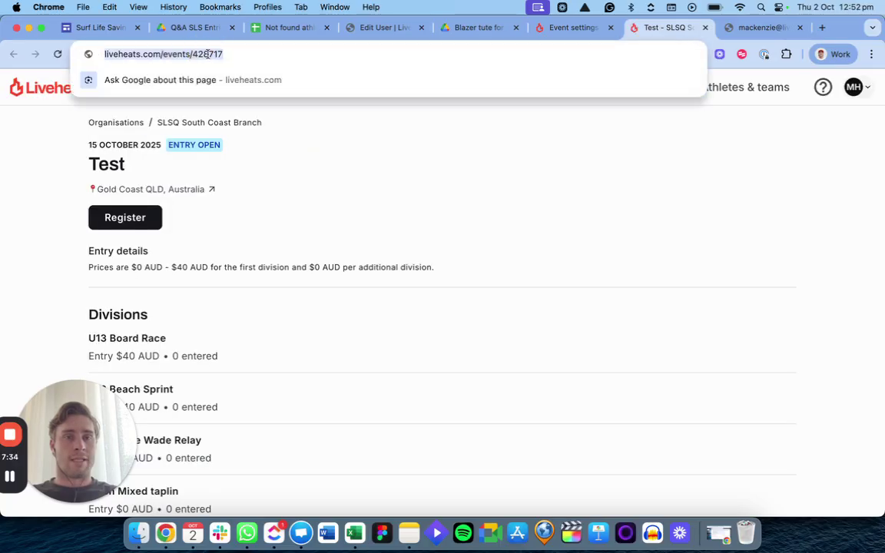